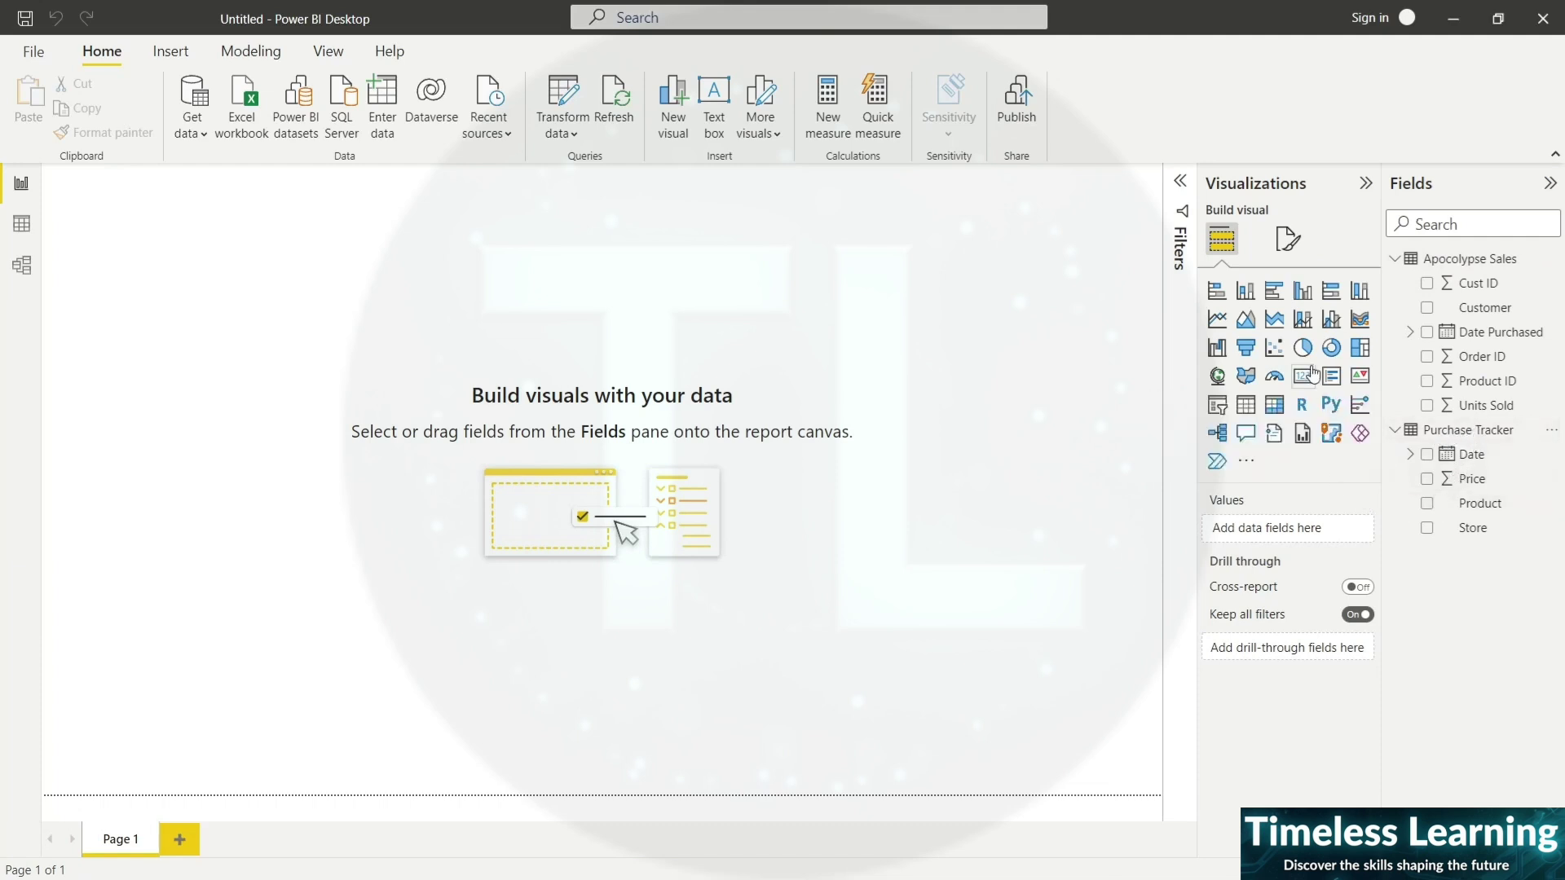
- Create a stacked column chart with Store on the X-axis, Price on the Y-axis and Store as legend, enlarged on the canvas
{"action": "left_click", "coordinate": [1245, 291]}
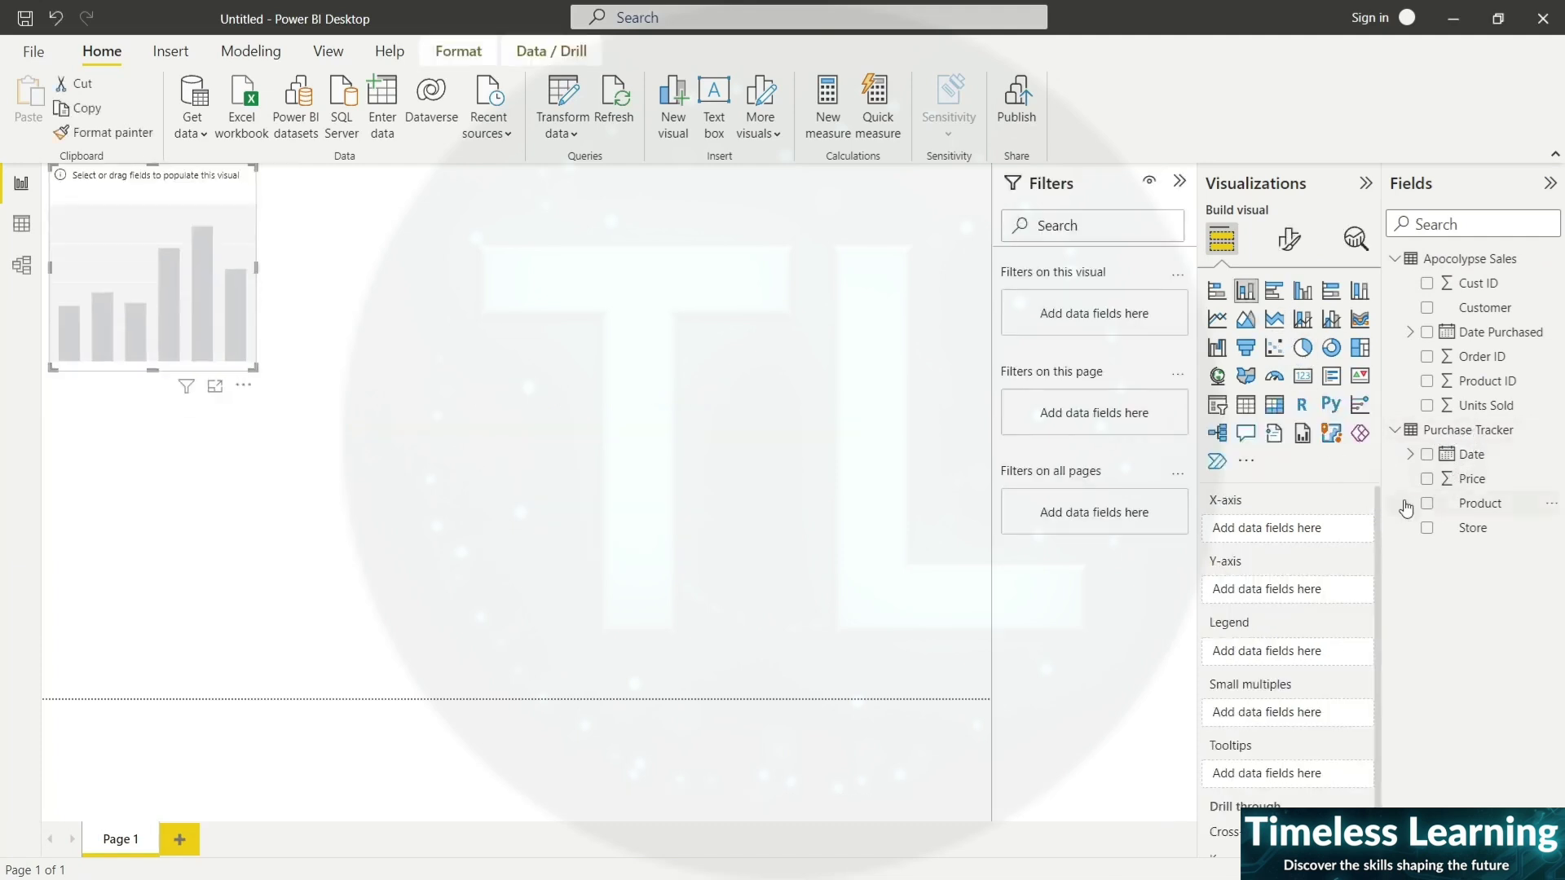
{"action": "left_click", "coordinate": [1427, 528]}
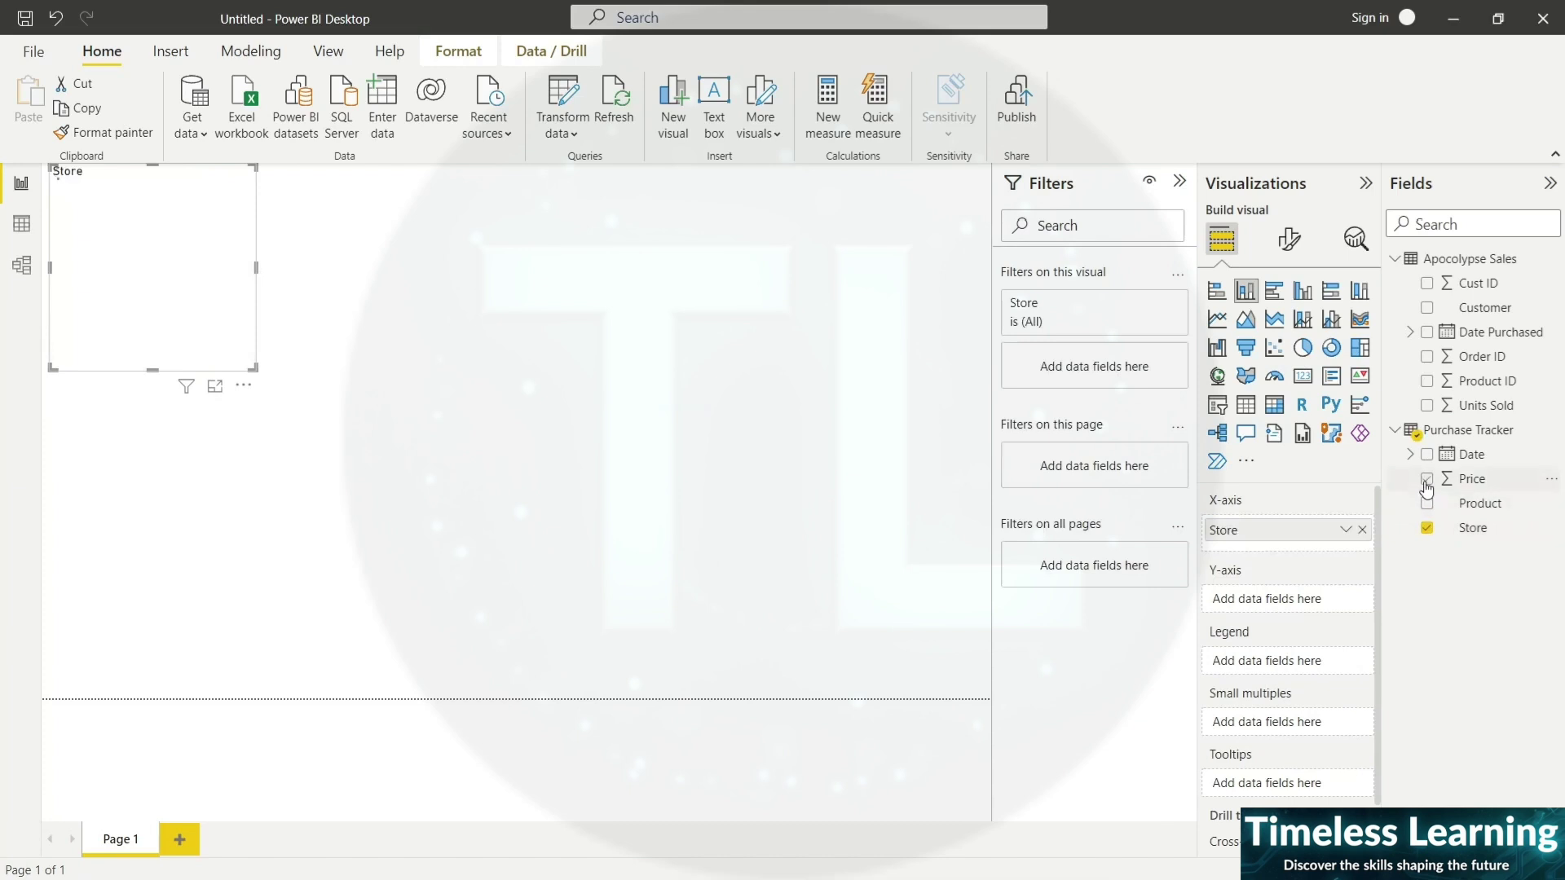
{"action": "left_click", "coordinate": [1427, 478]}
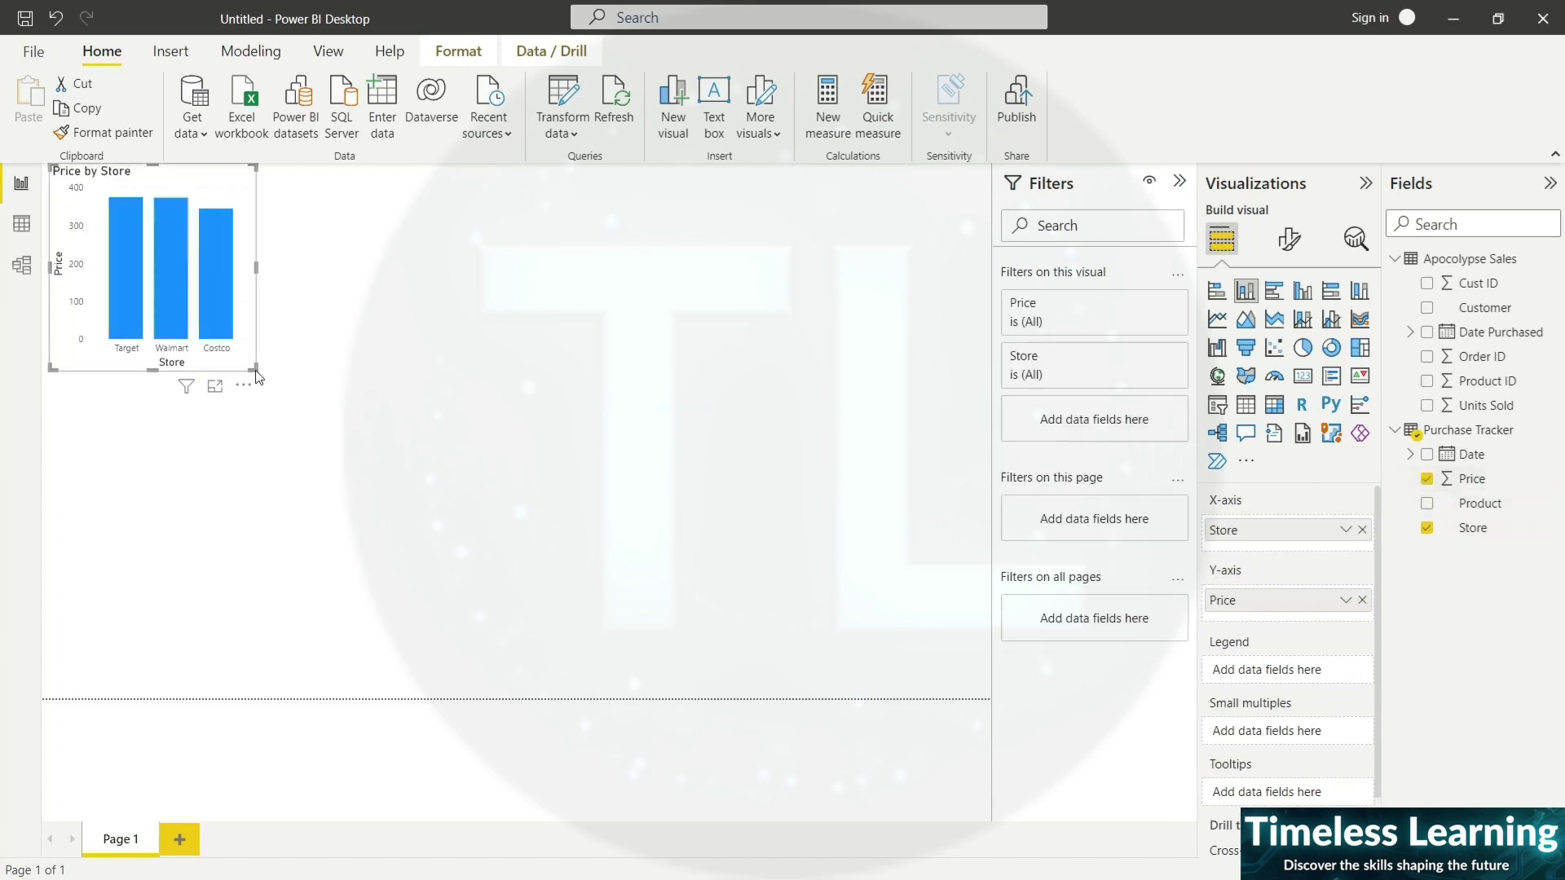
{"action": "left_click_drag", "start_coordinate": [256, 371], "coordinate": [538, 553]}
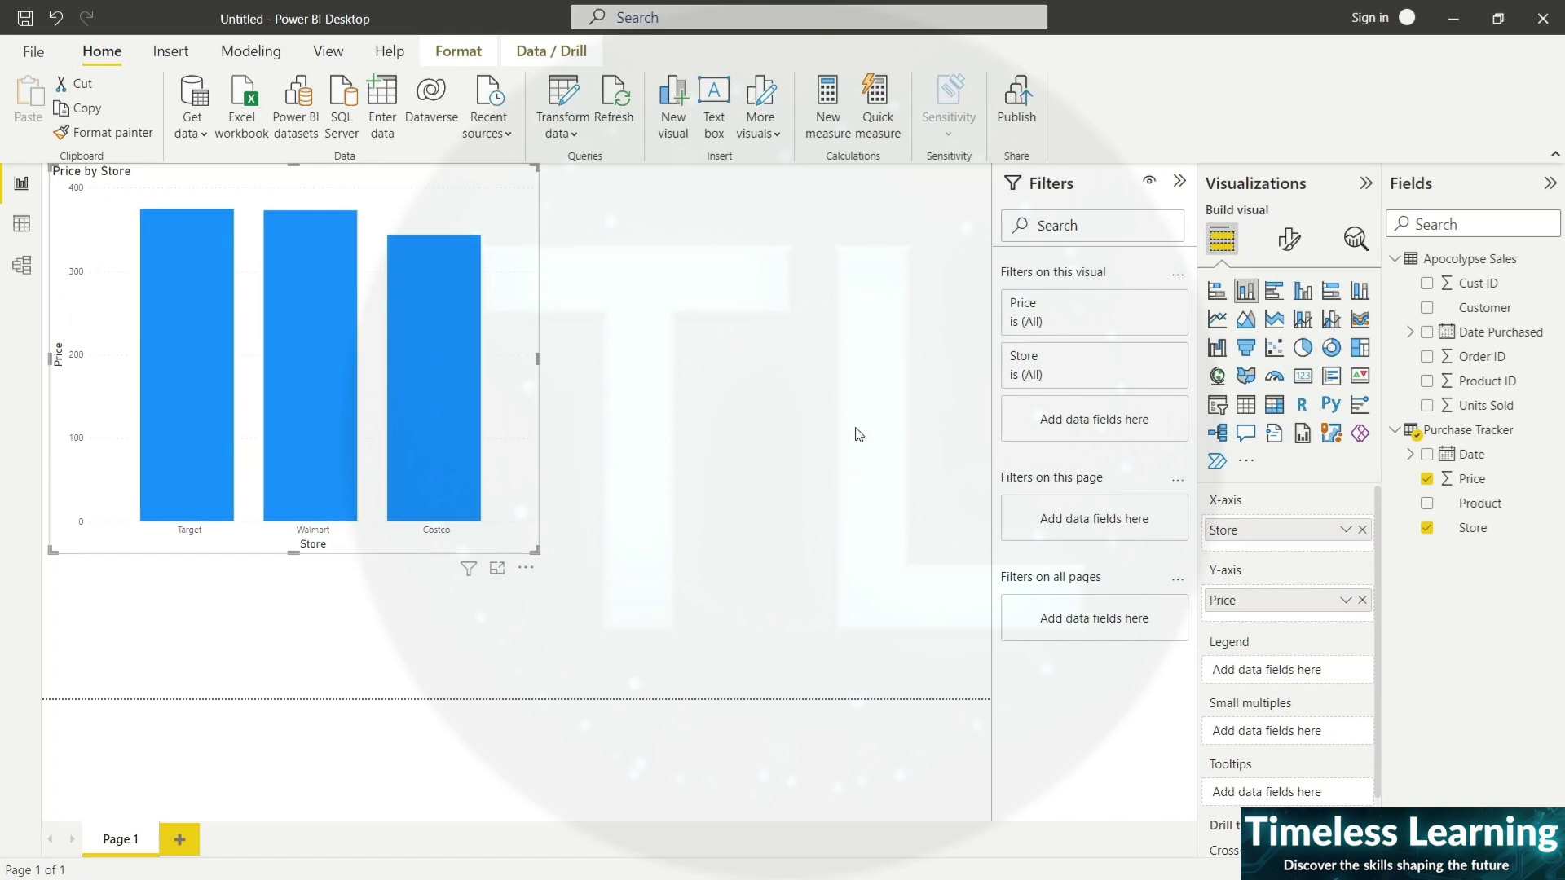
{"action": "left_click_drag", "start_coordinate": [1485, 528], "coordinate": [1301, 665]}
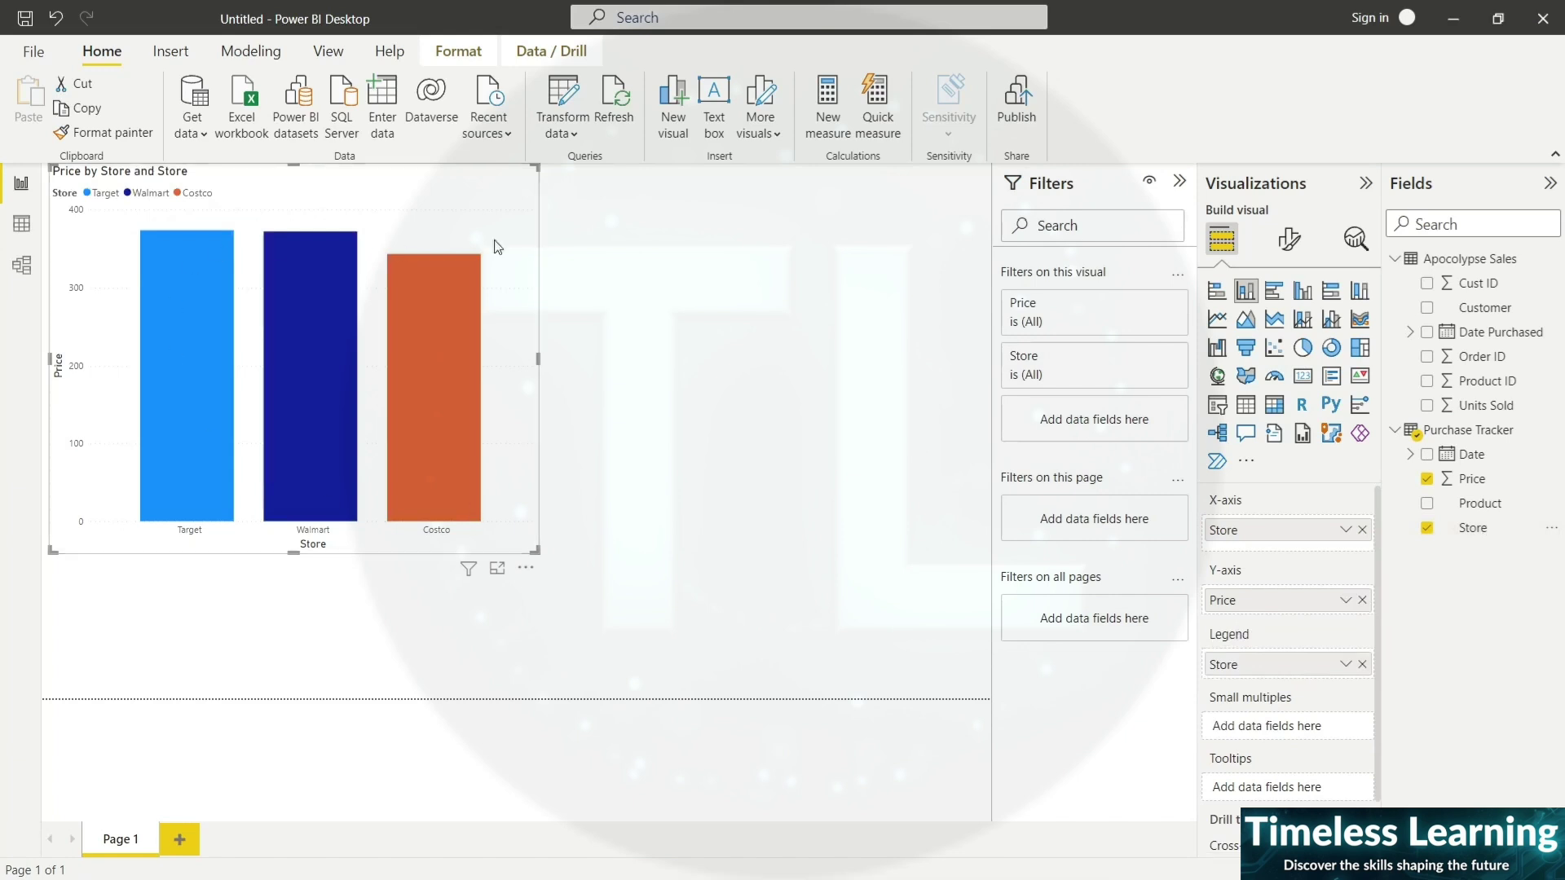
{"action": "left_click", "coordinate": [742, 405]}
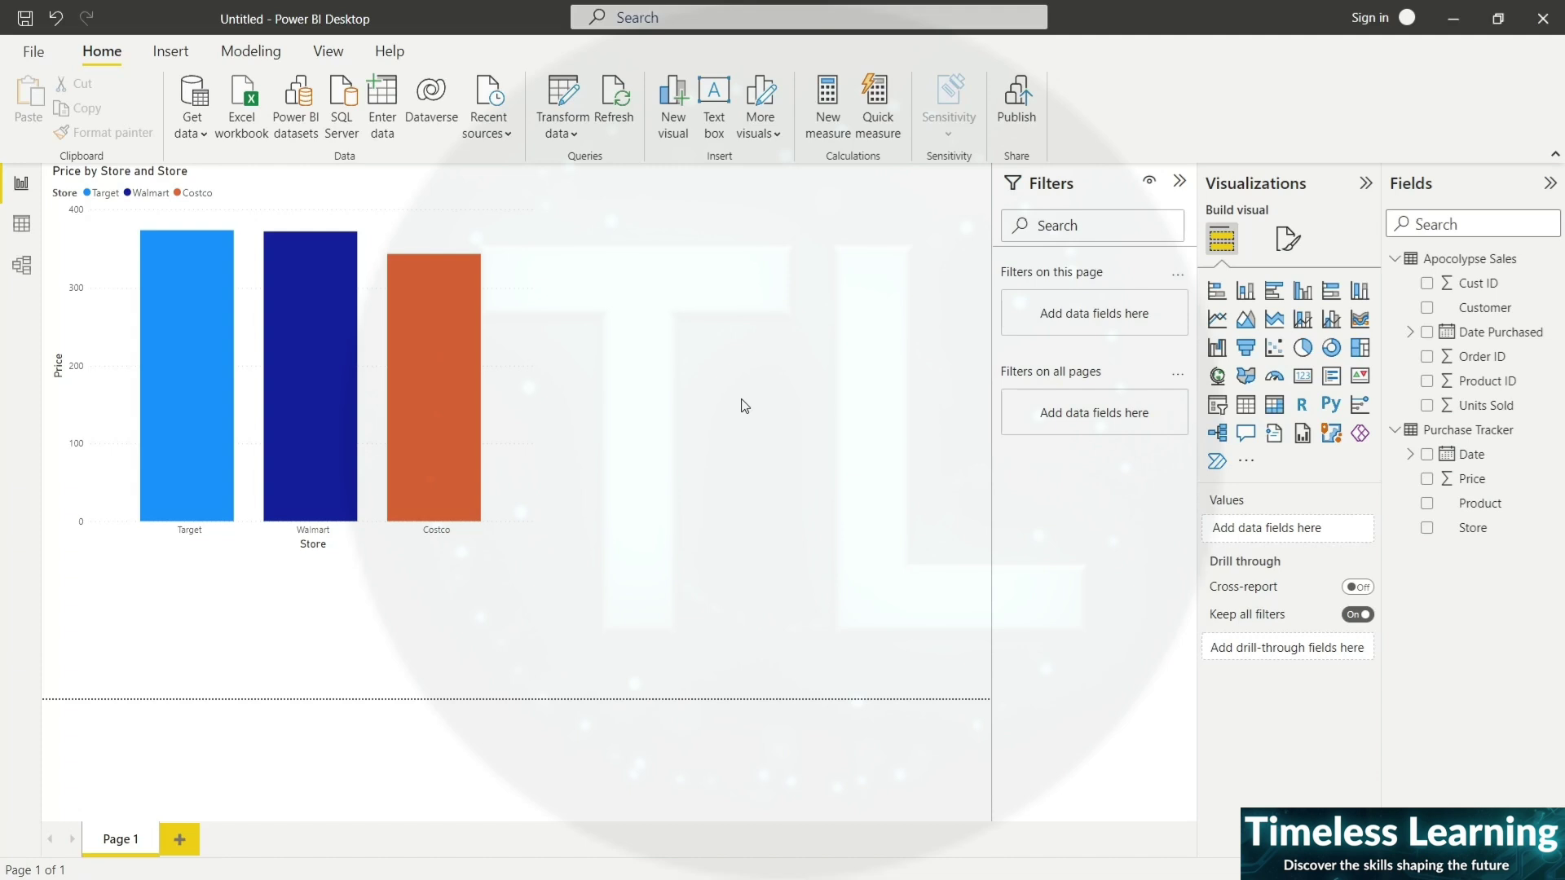
- Add Product below Store on the column chart's X-axis to form a drillable hierarchy
{"action": "left_click", "coordinate": [511, 236]}
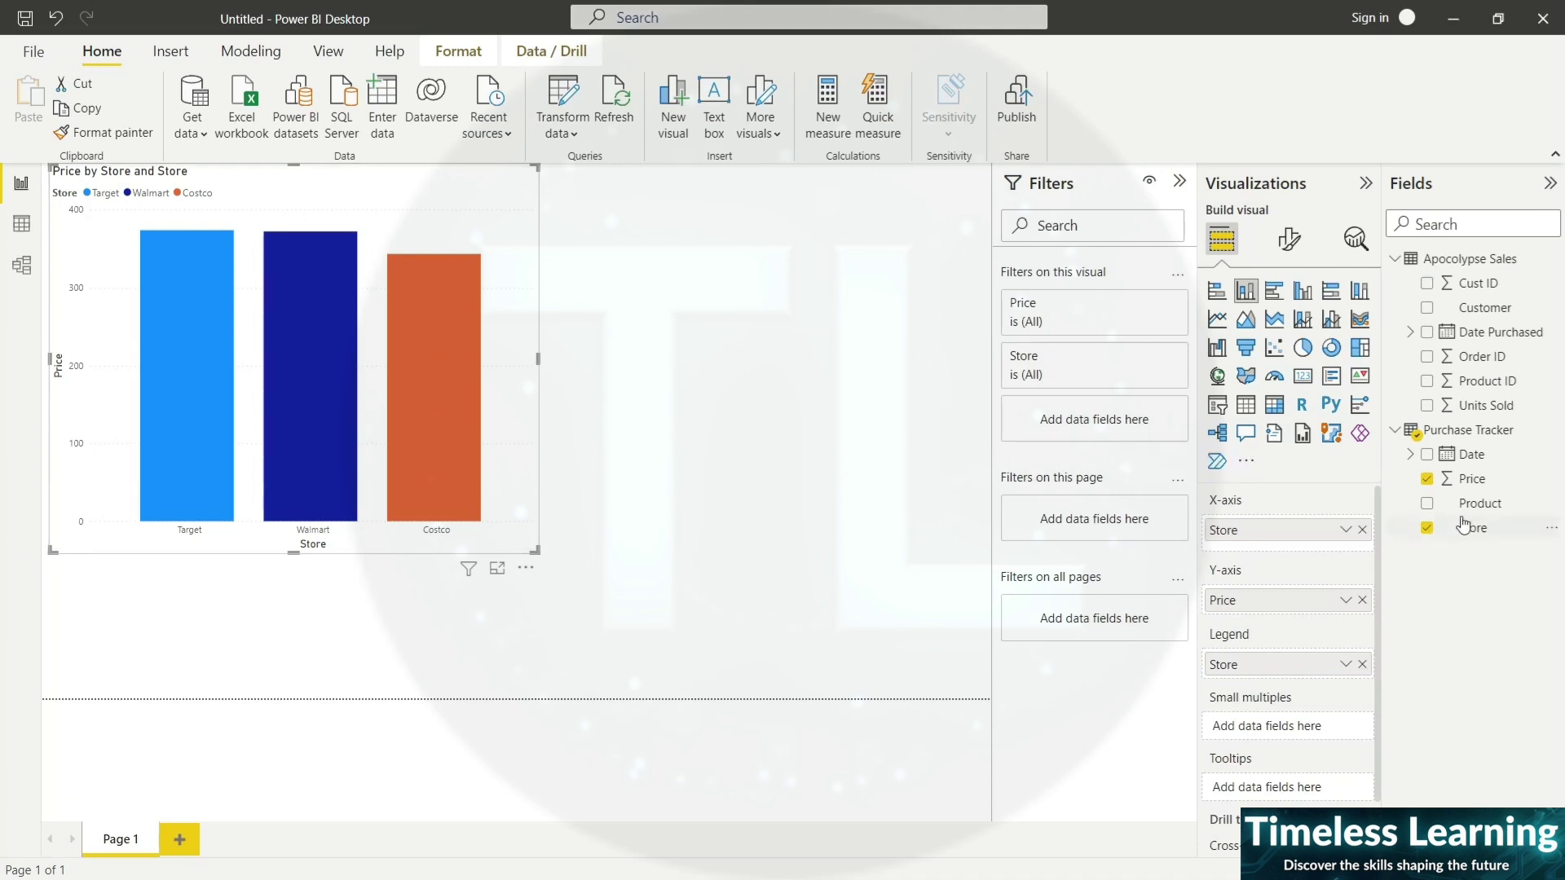
{"action": "left_click_drag", "start_coordinate": [1479, 511], "coordinate": [1289, 543]}
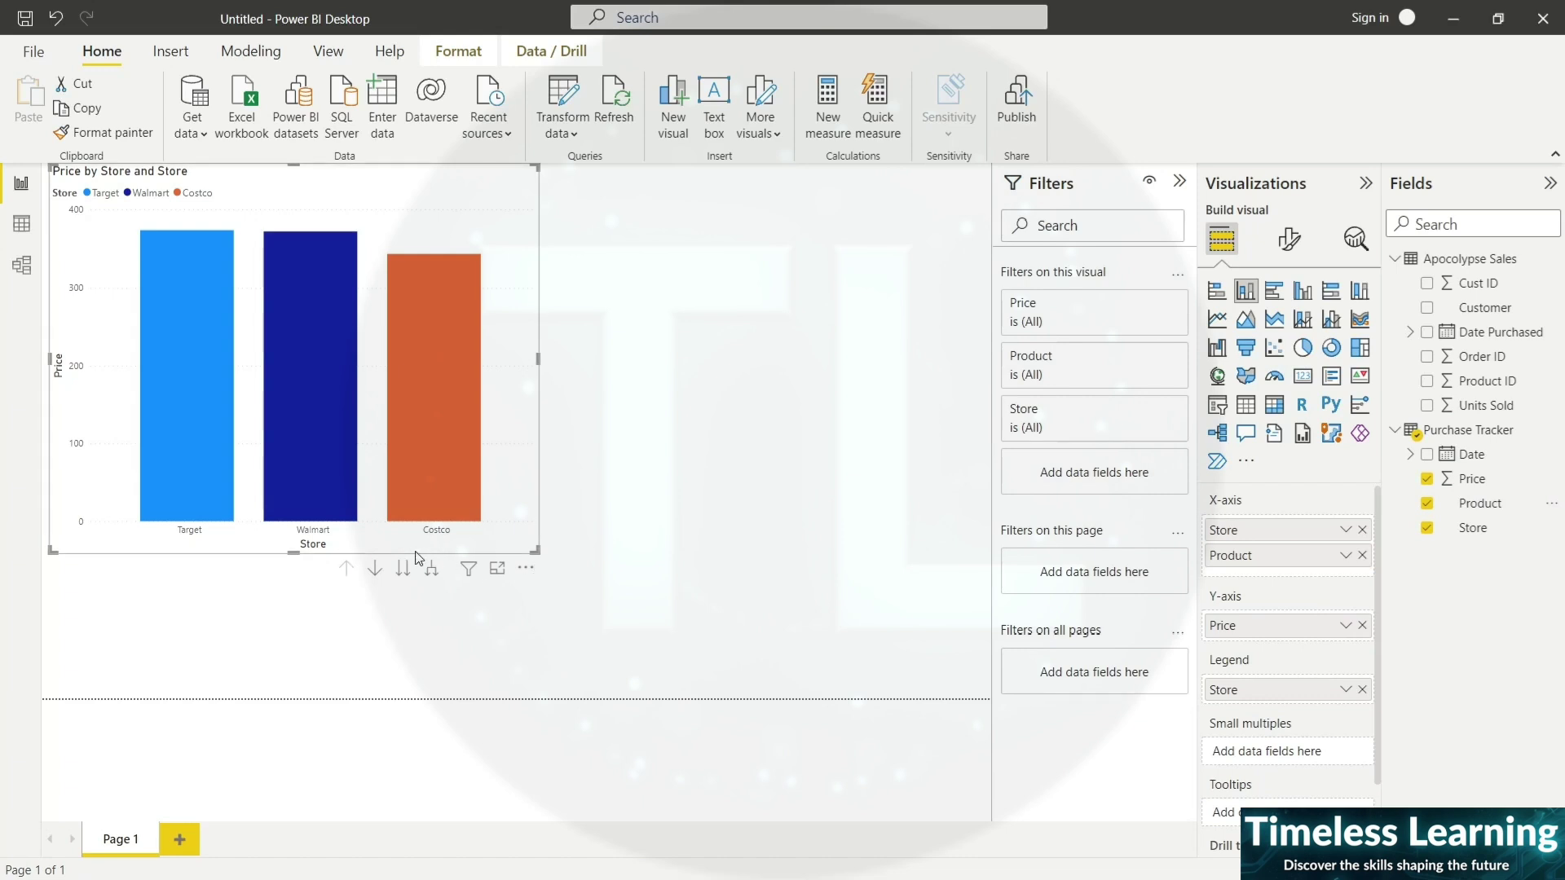
{"action": "left_click", "coordinate": [1362, 555]}
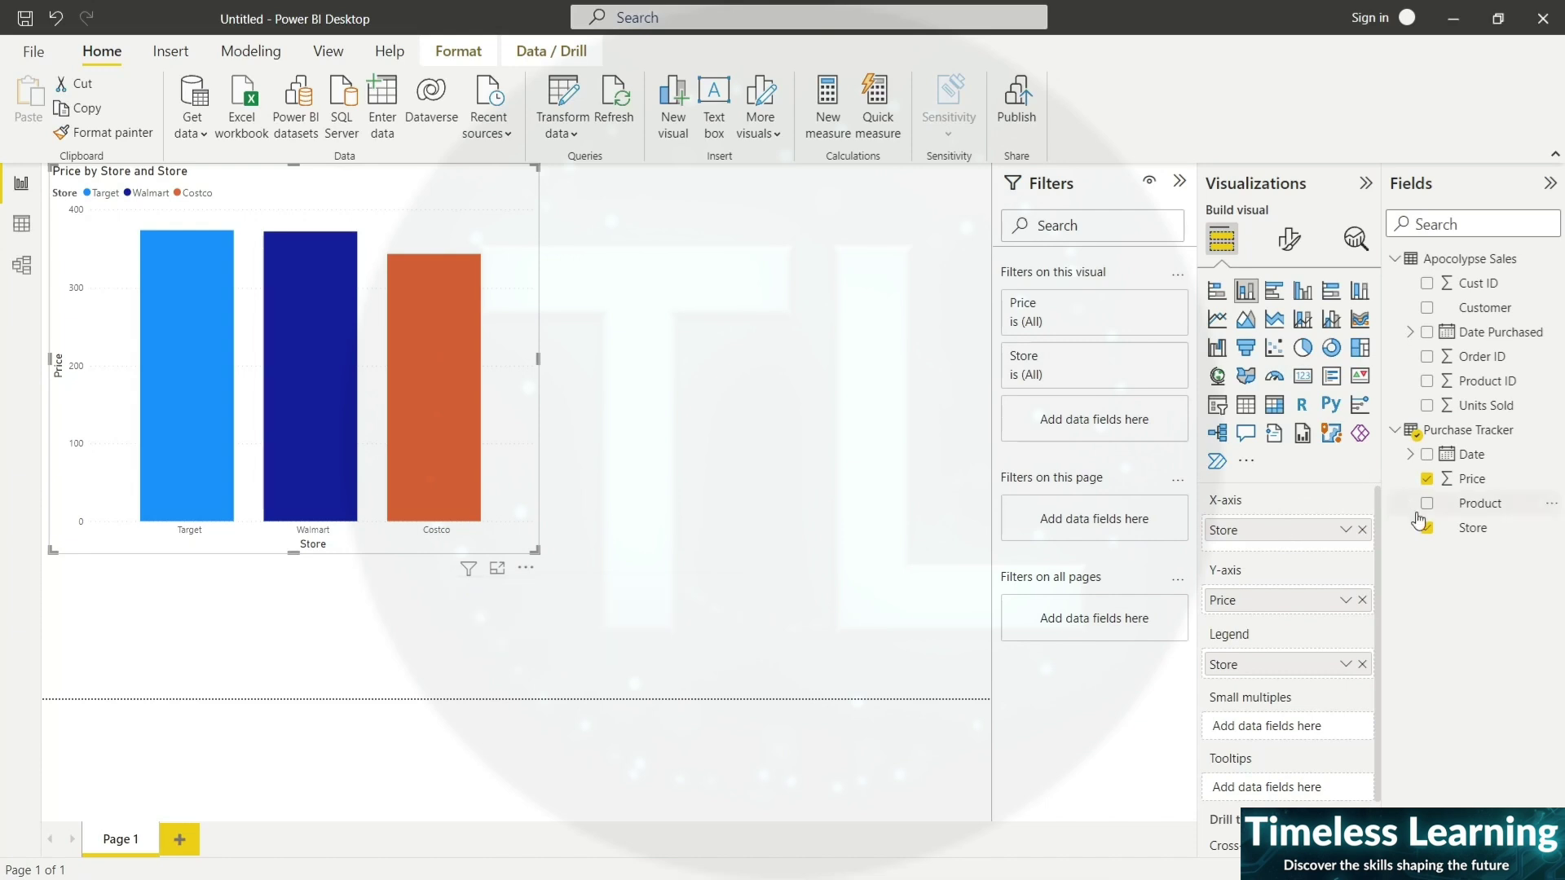
{"action": "left_click_drag", "start_coordinate": [1426, 506], "coordinate": [1287, 550]}
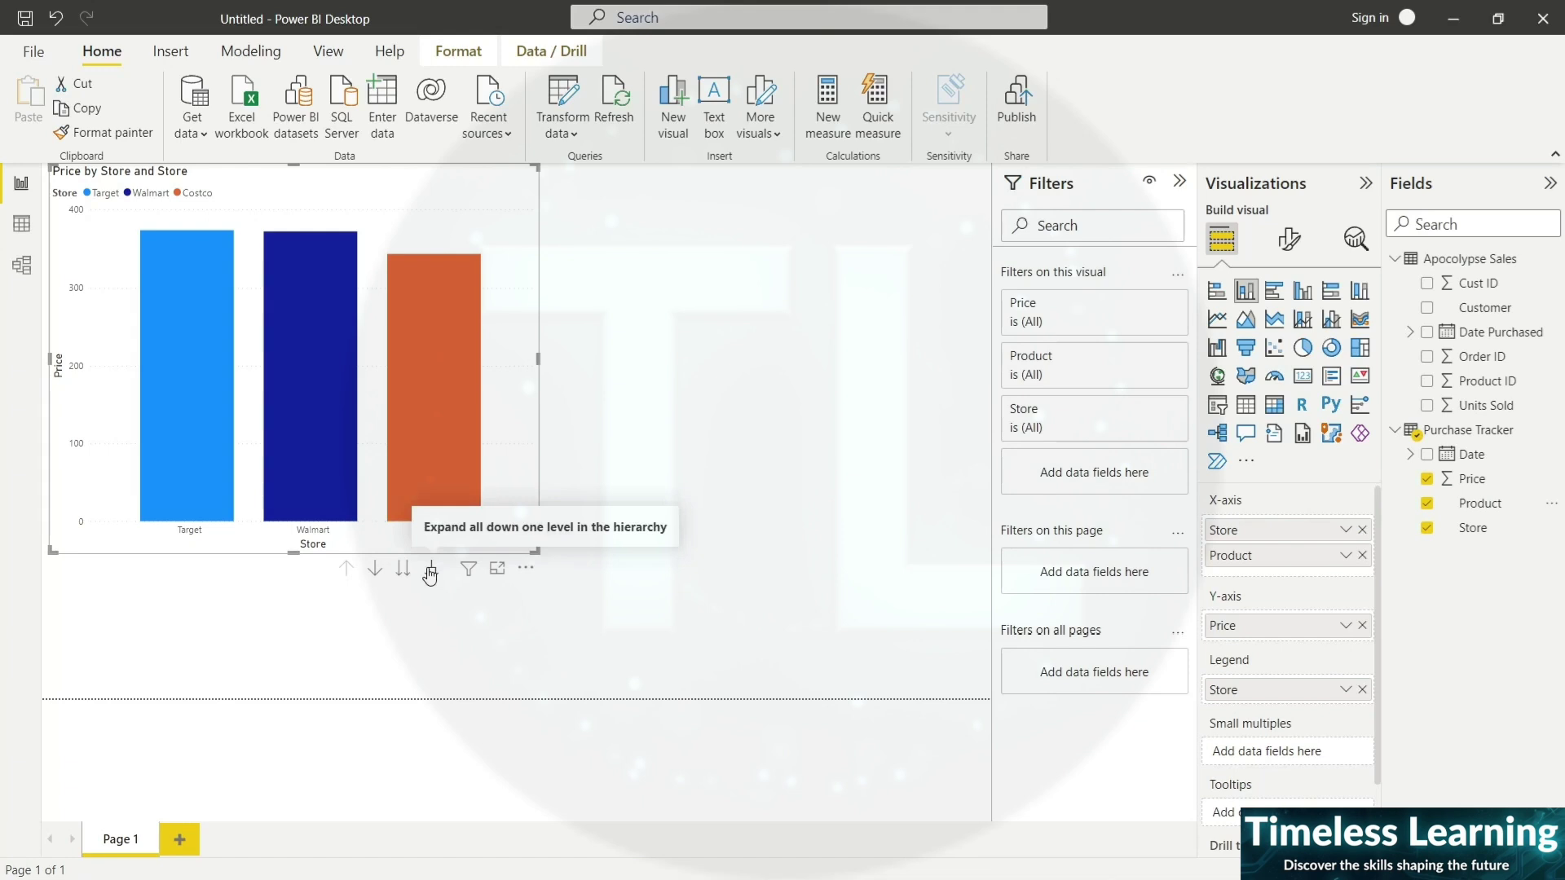
- Turn on drill-down mode, drill into the Target column and set the legend to Product
{"action": "left_click", "coordinate": [375, 570]}
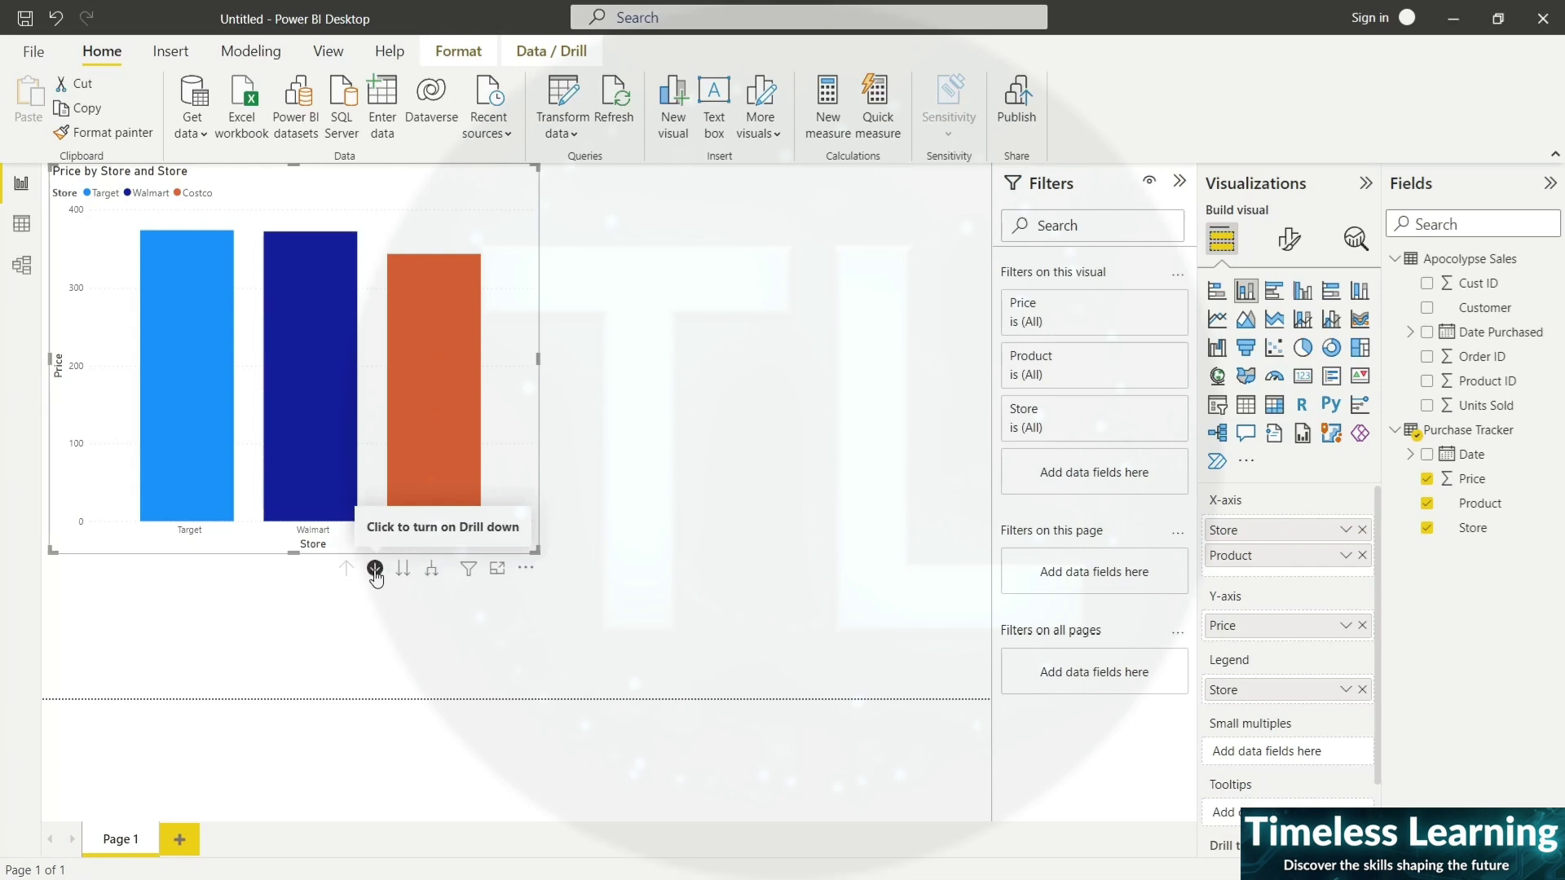
{"action": "left_click", "coordinate": [208, 400]}
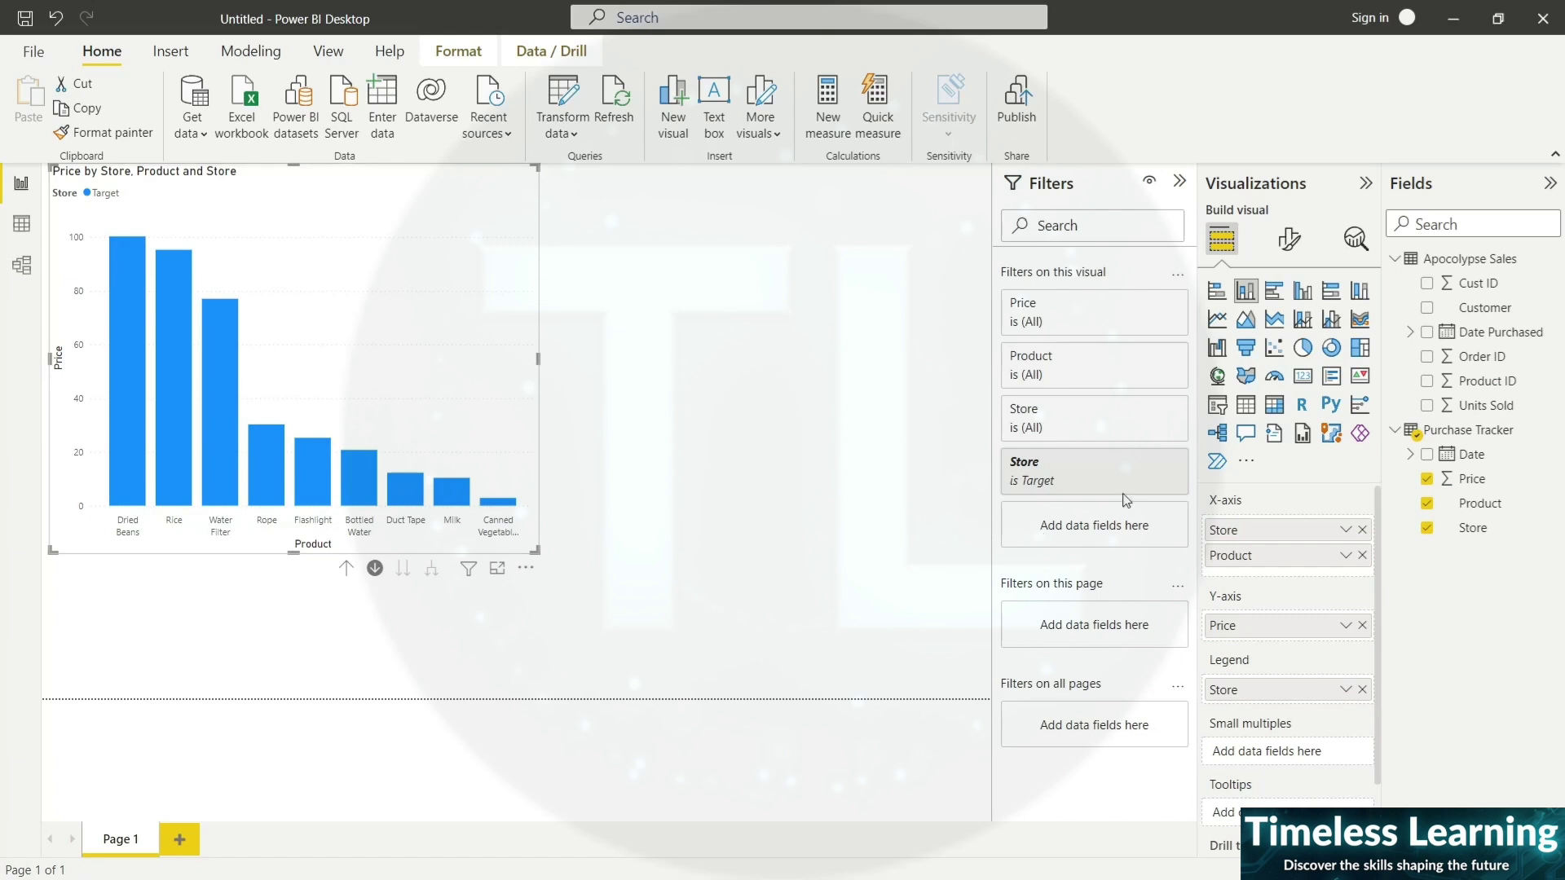
{"action": "left_click_drag", "start_coordinate": [1477, 511], "coordinate": [1287, 701]}
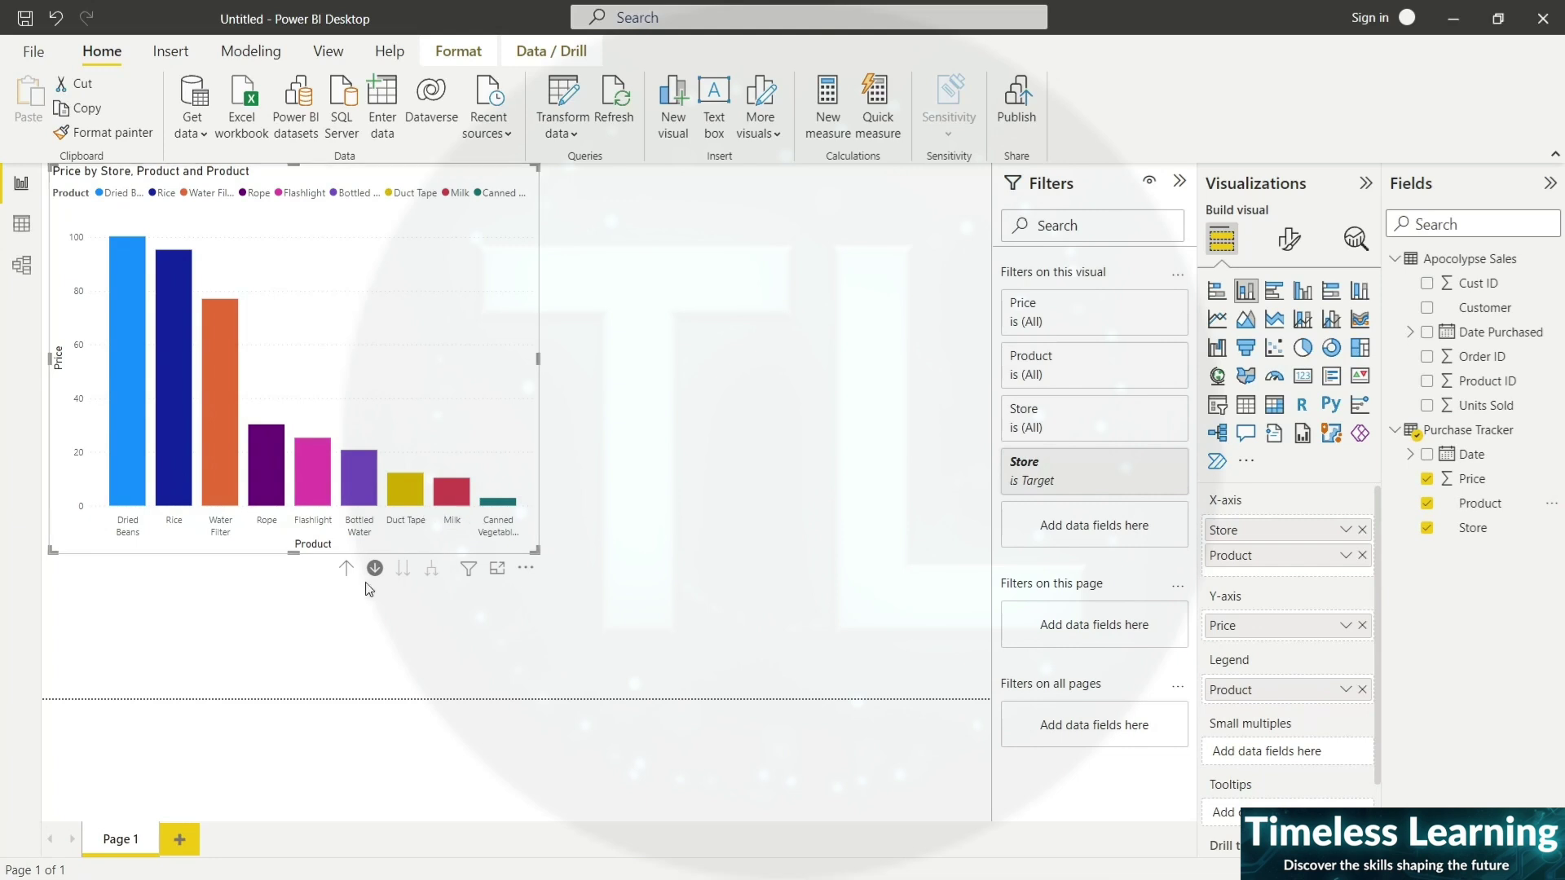
- Drill the chart back up to the store level and set the legend to Store
{"action": "left_click", "coordinate": [348, 570]}
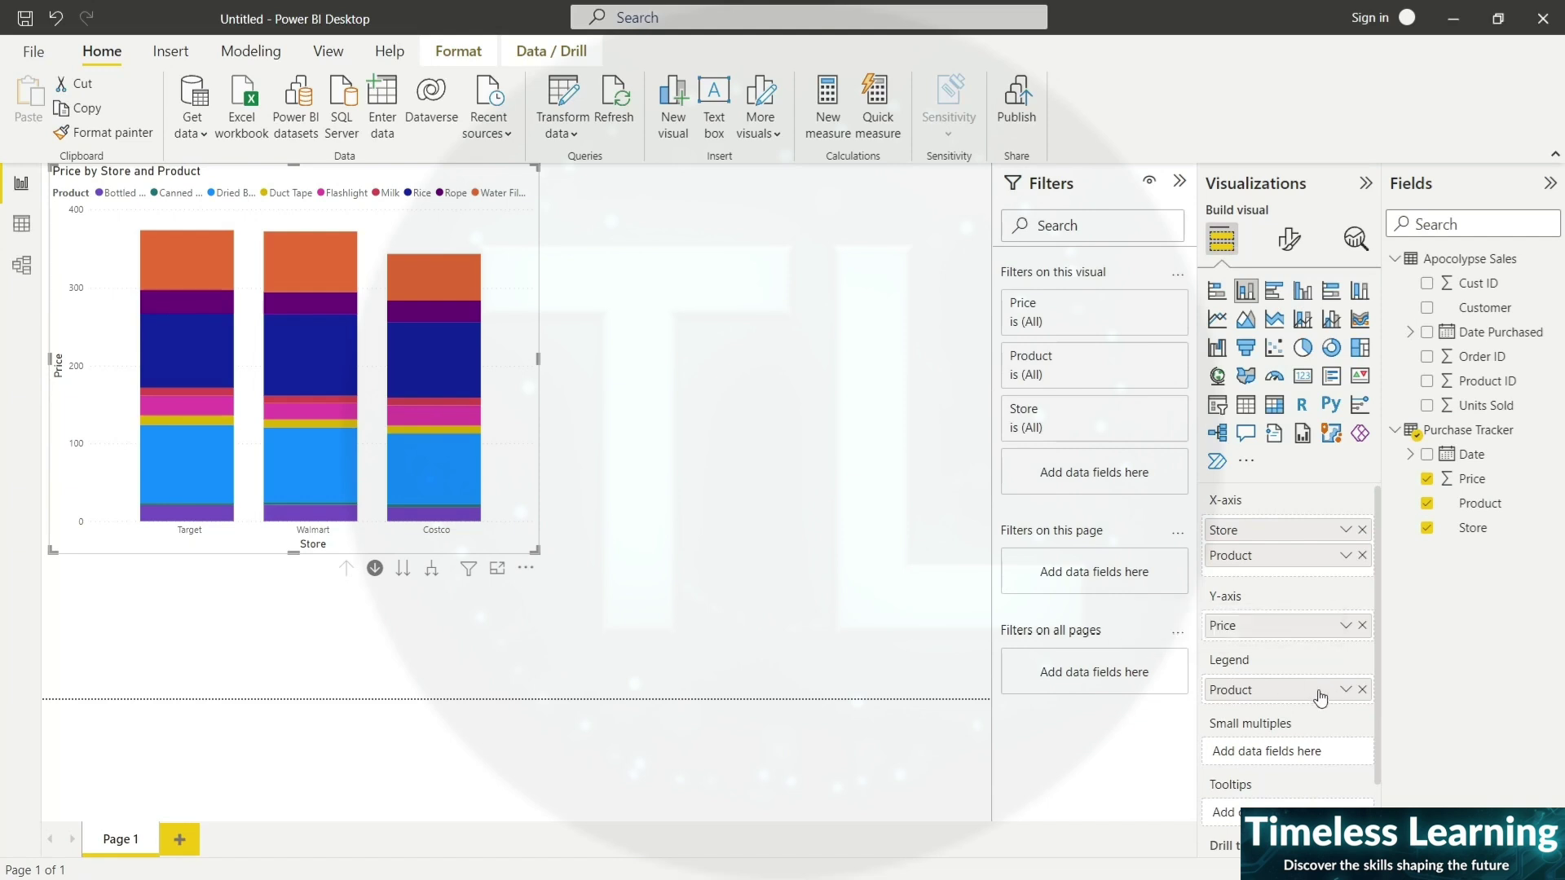
{"action": "left_click_drag", "start_coordinate": [1509, 530], "coordinate": [1295, 690]}
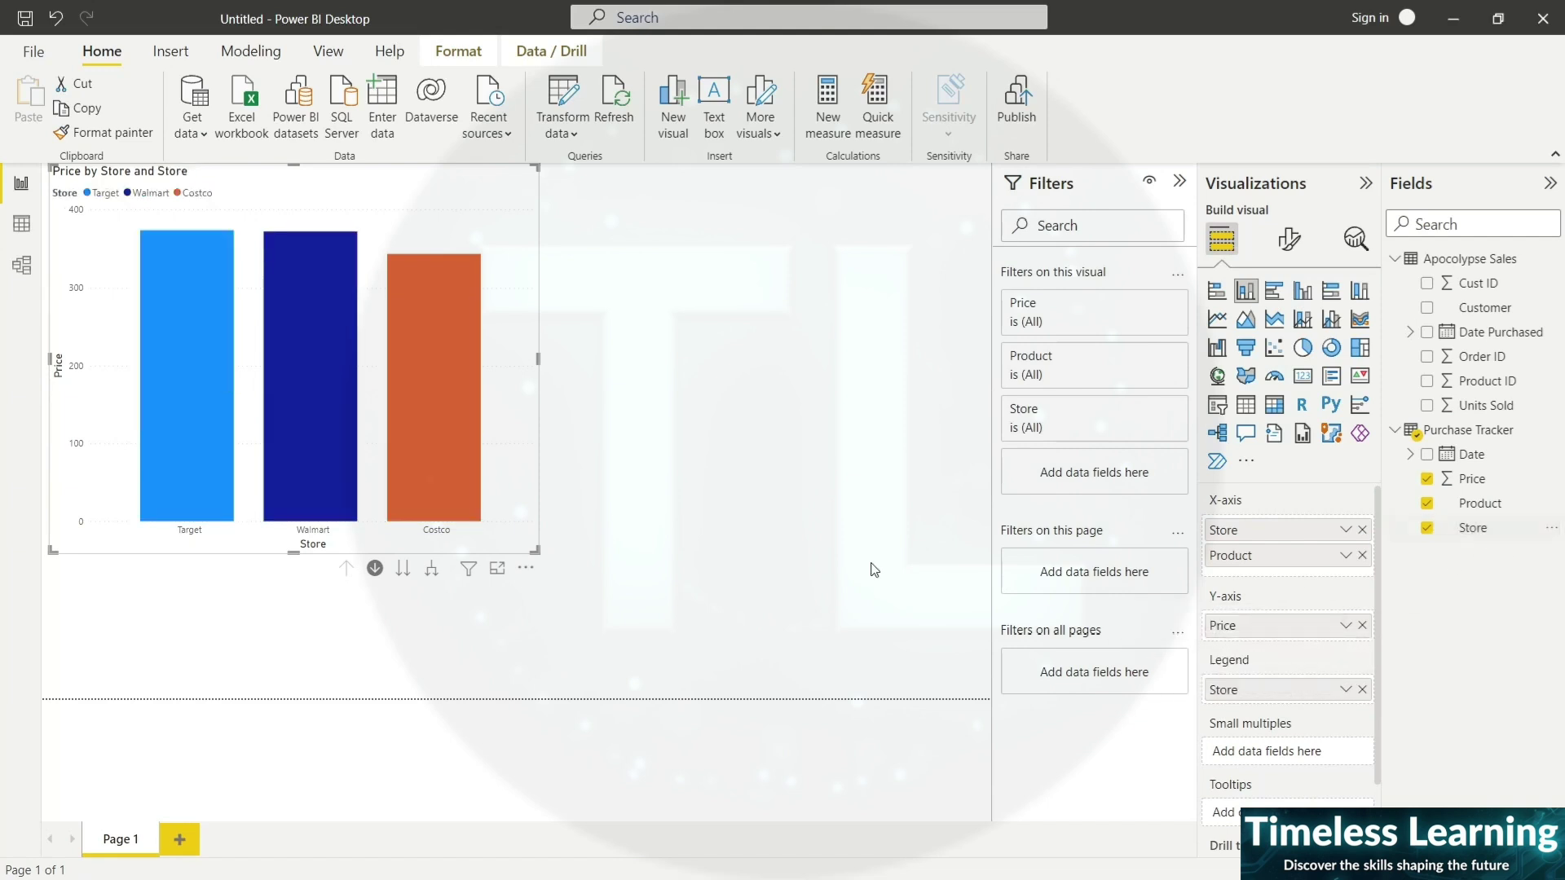
- Turn off drill-down mode, highlight the Walmart, Costco and Target columns one after another, and clear the highlight
{"action": "left_click", "coordinate": [375, 568]}
{"action": "left_click", "coordinate": [201, 422]}
{"action": "left_click", "coordinate": [200, 422]}
{"action": "left_click", "coordinate": [200, 422]}
{"action": "left_click", "coordinate": [200, 423]}
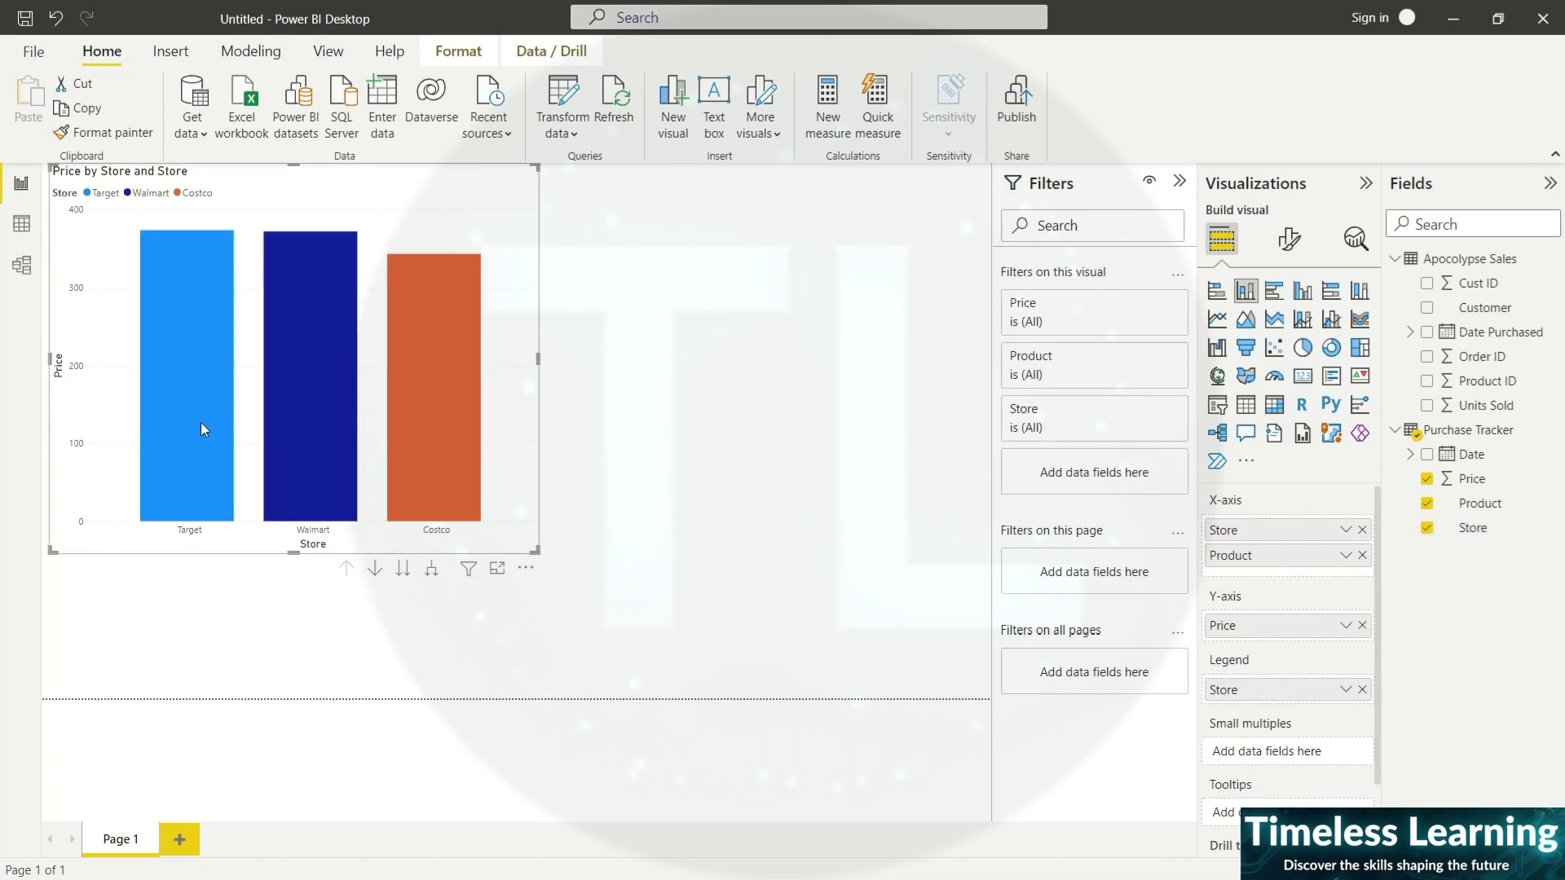
{"action": "left_click", "coordinate": [300, 403]}
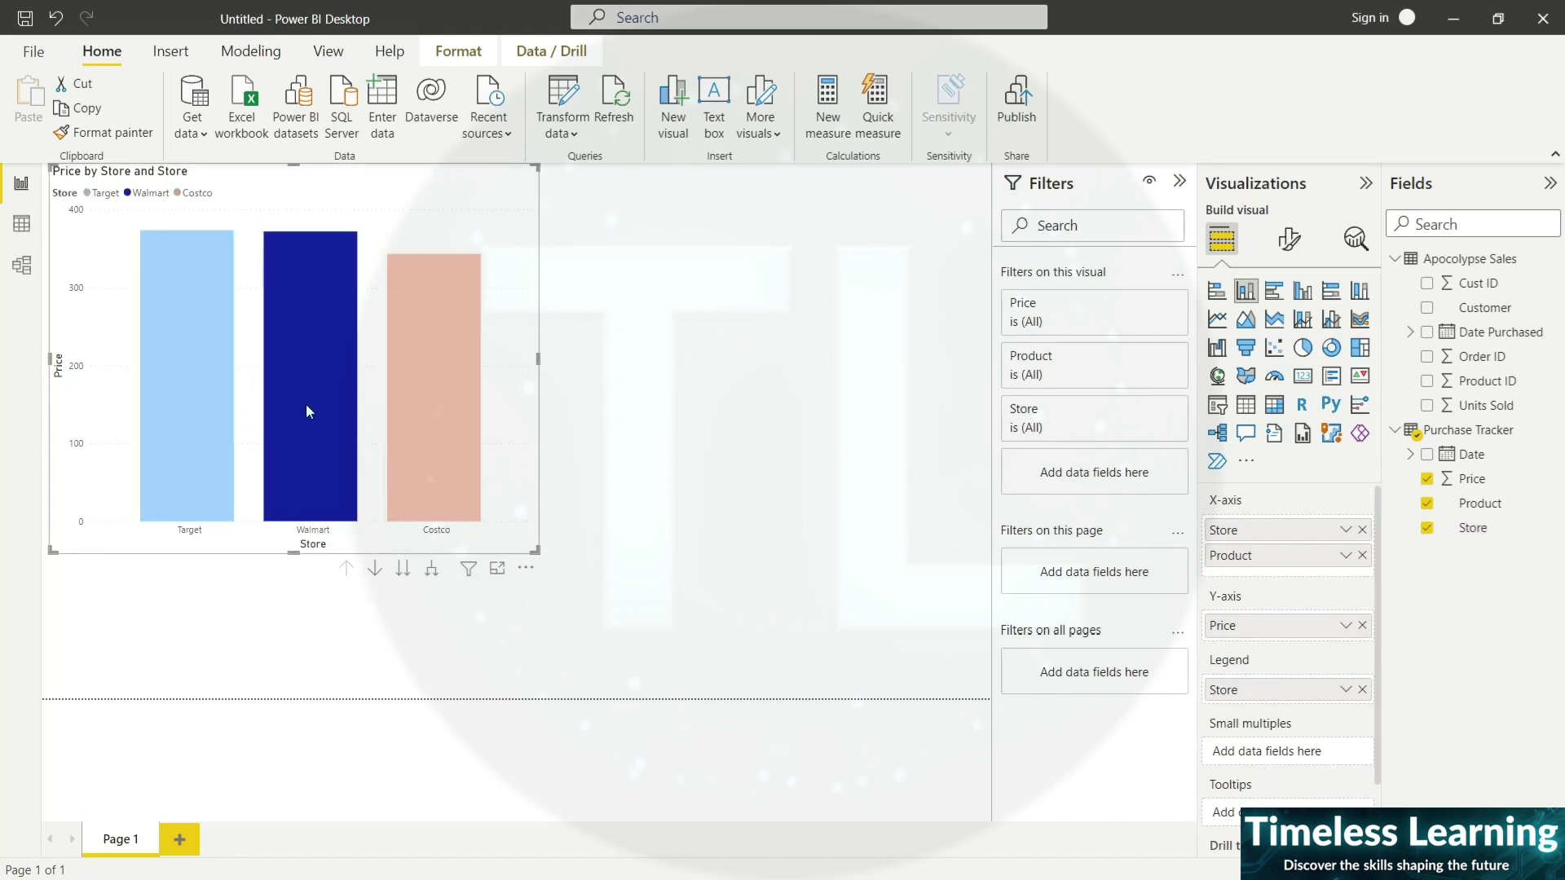
{"action": "left_click", "coordinate": [409, 410]}
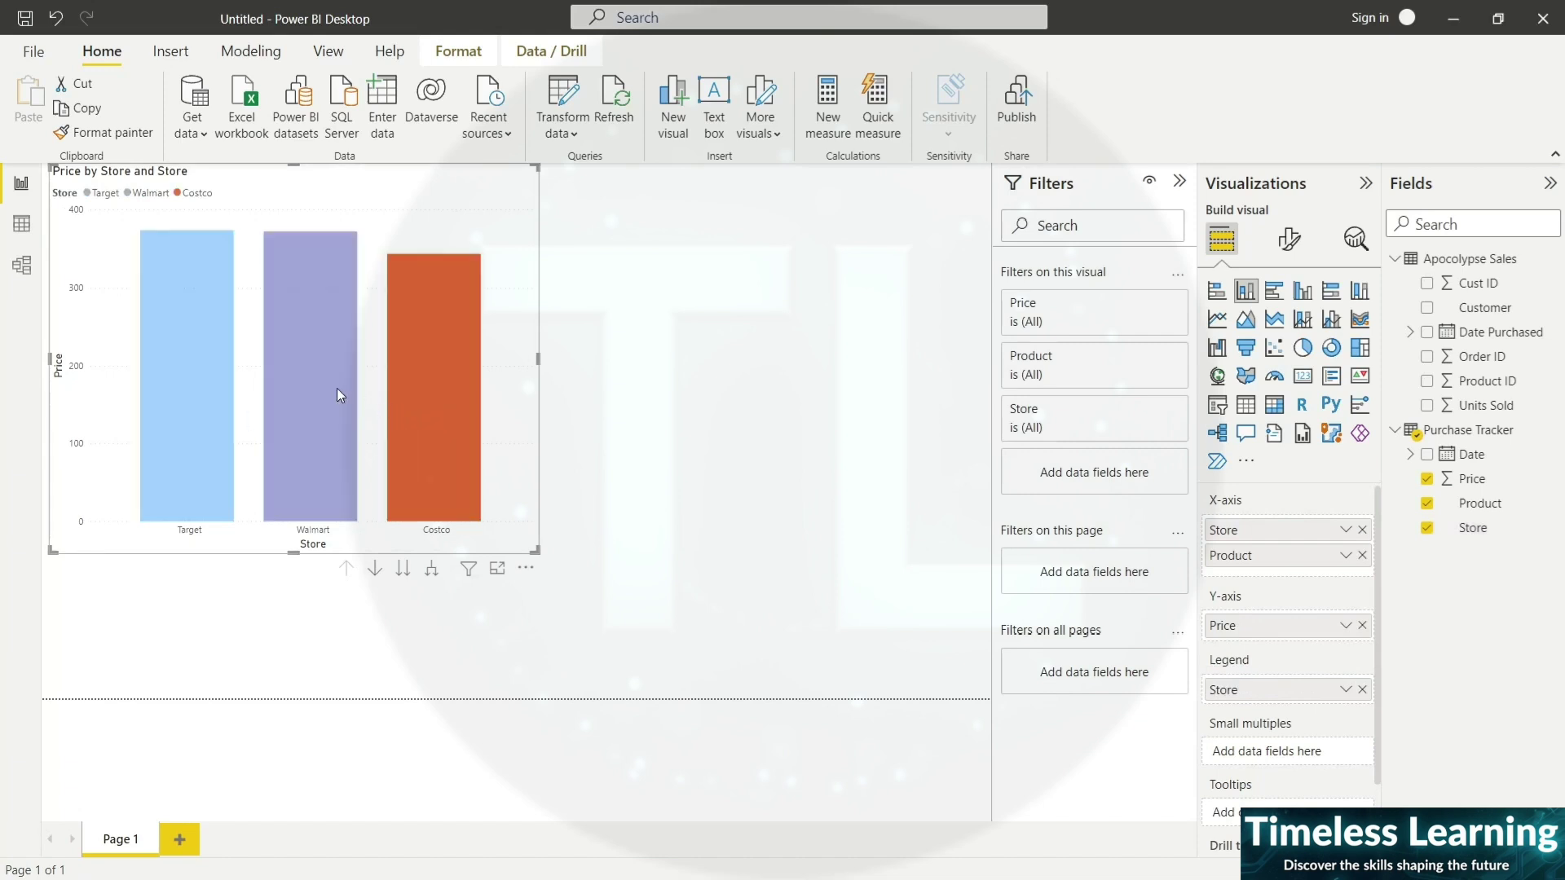
{"action": "left_click", "coordinate": [215, 381]}
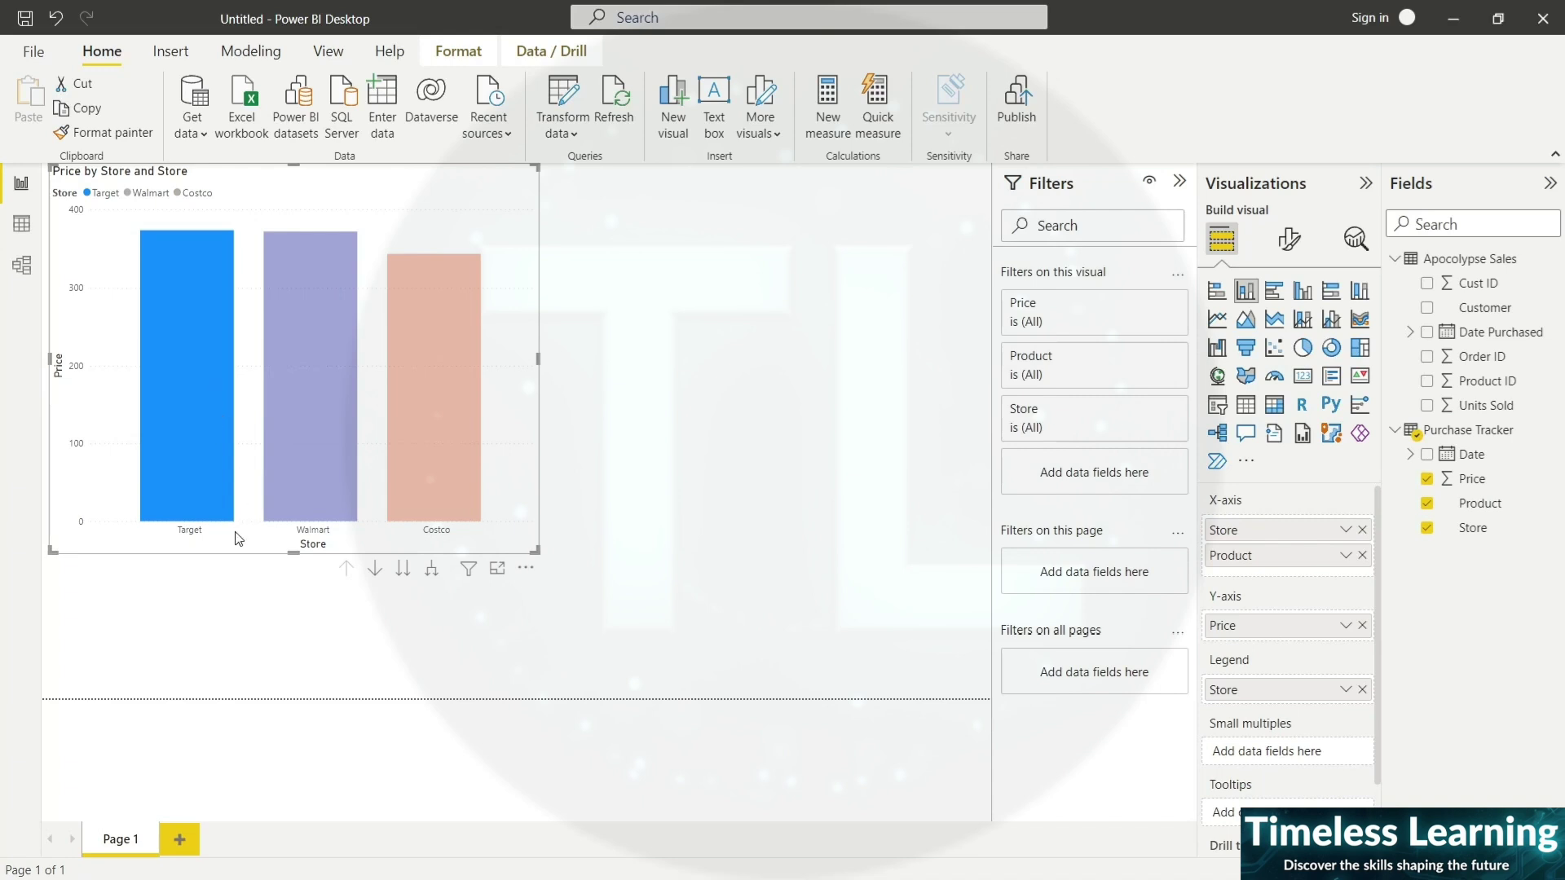
{"action": "left_click", "coordinate": [199, 464]}
{"action": "left_click", "coordinate": [375, 570]}
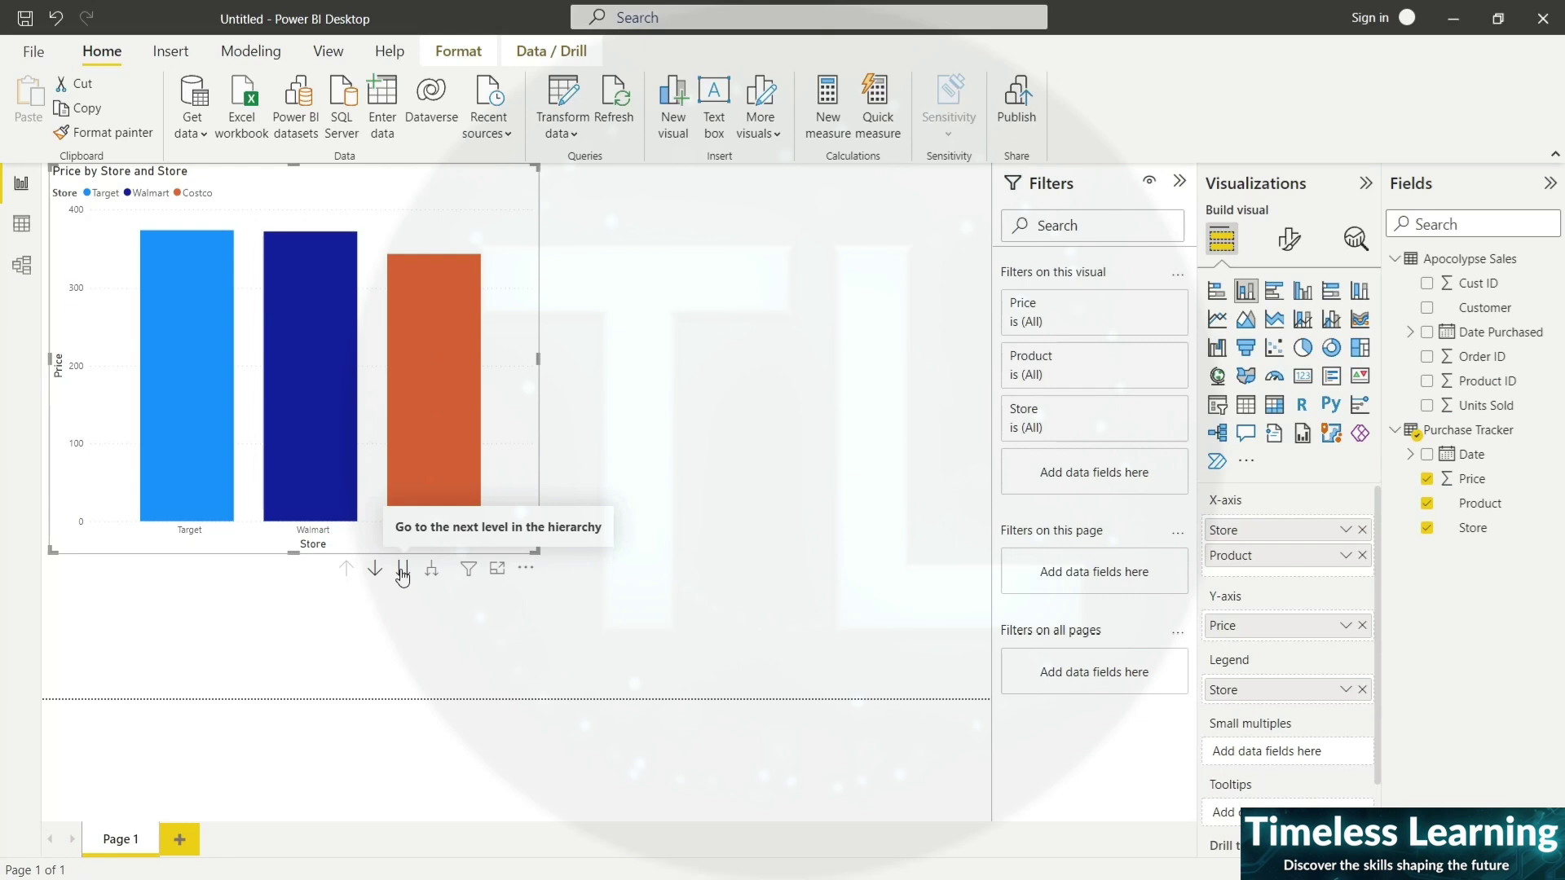
- Go to the next hierarchy level, inspect the store segments of the Rice column, and drill back up
{"action": "left_click", "coordinate": [403, 571]}
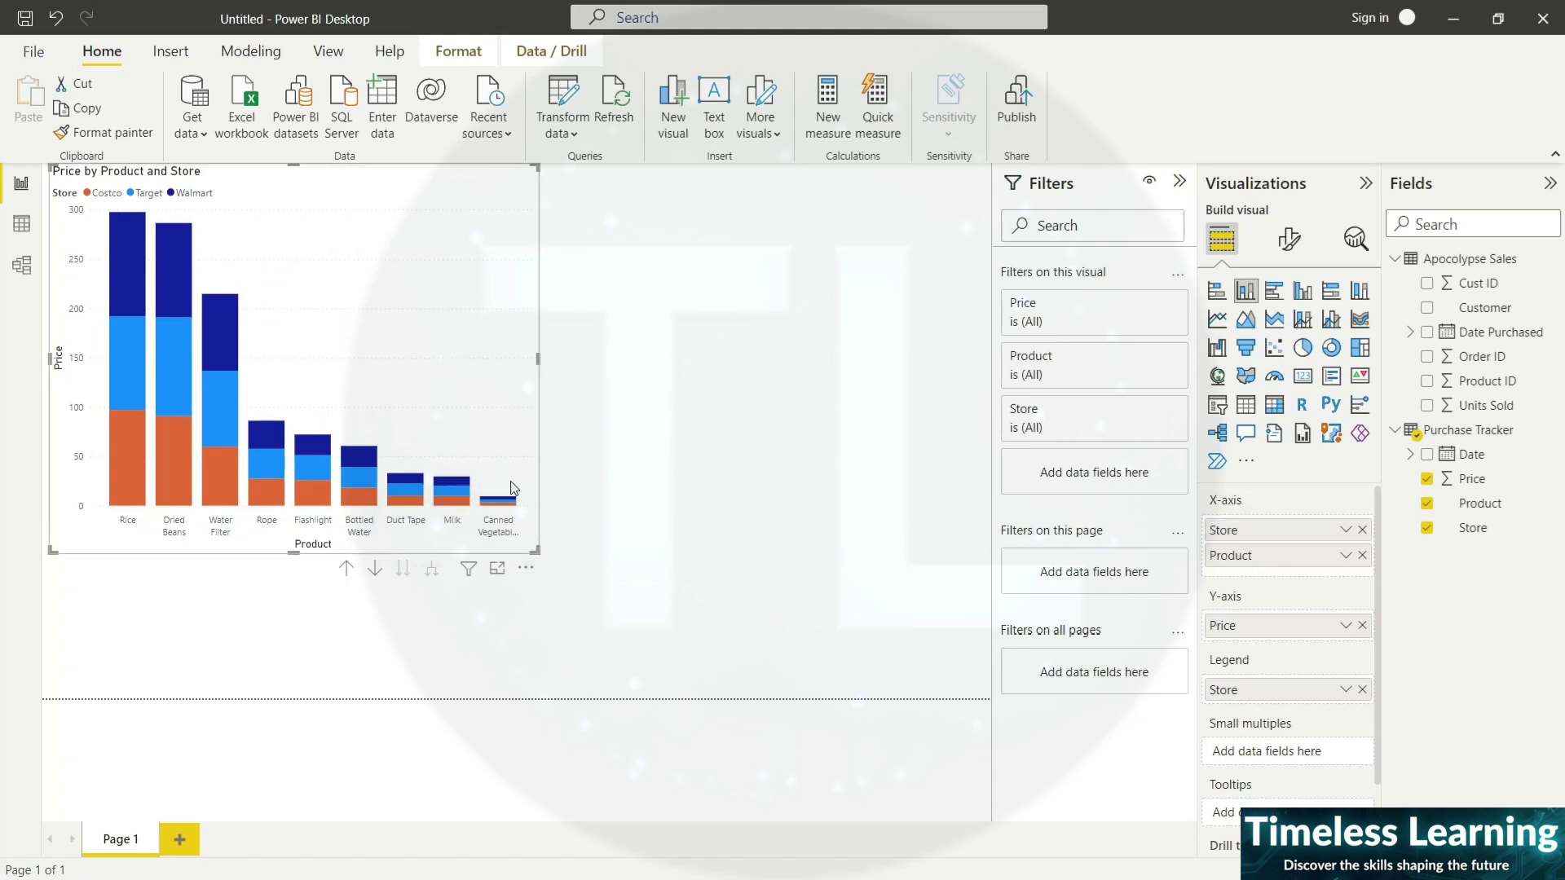
{"action": "mouse_move", "coordinate": [130, 456]}
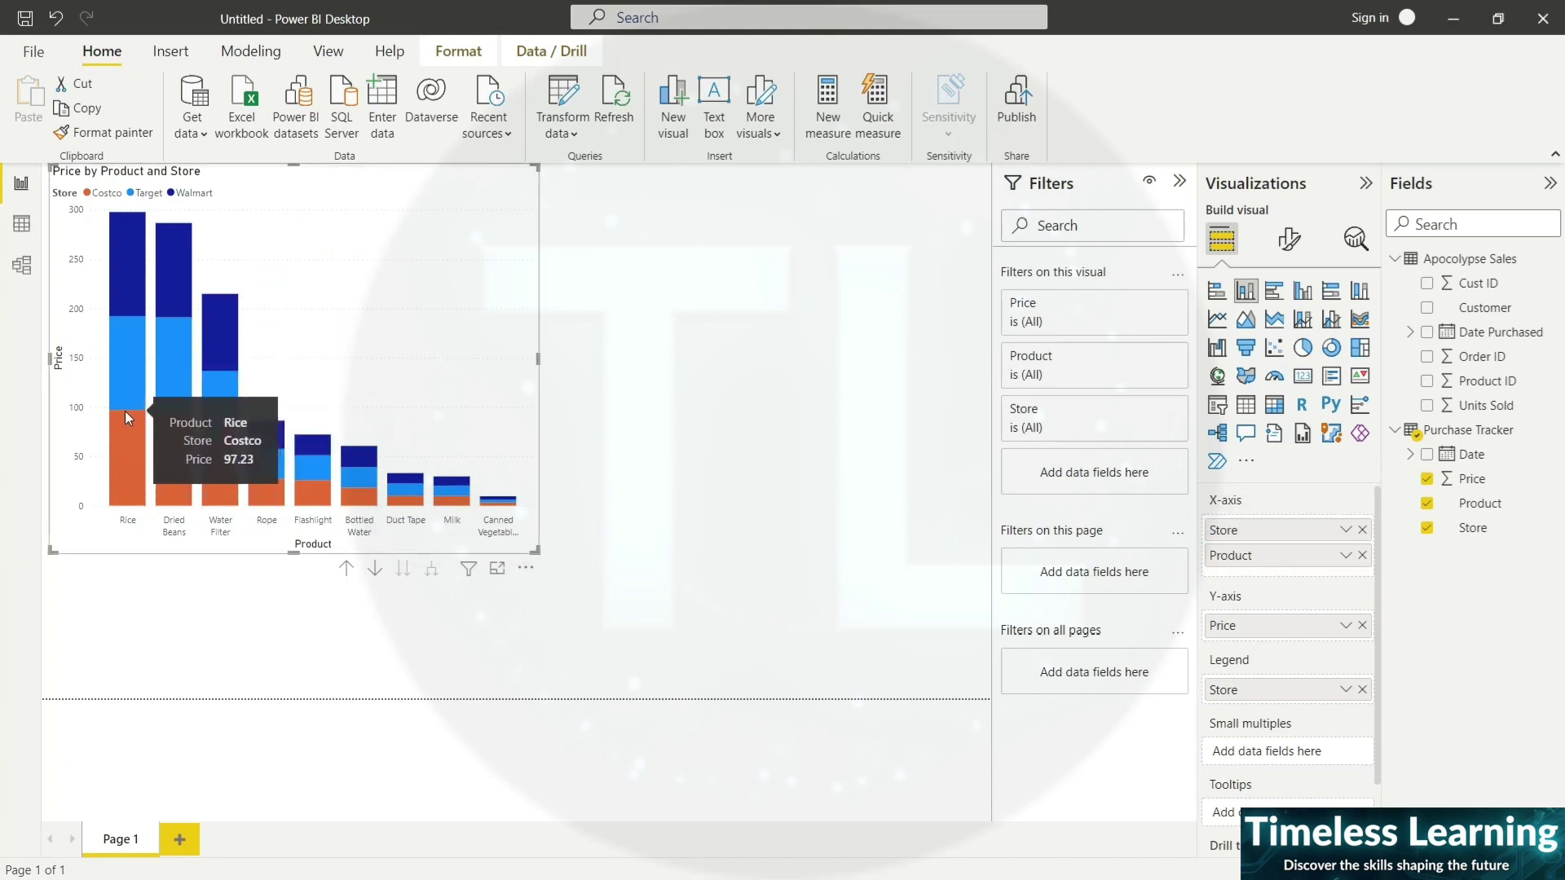
{"action": "mouse_move", "coordinate": [119, 286]}
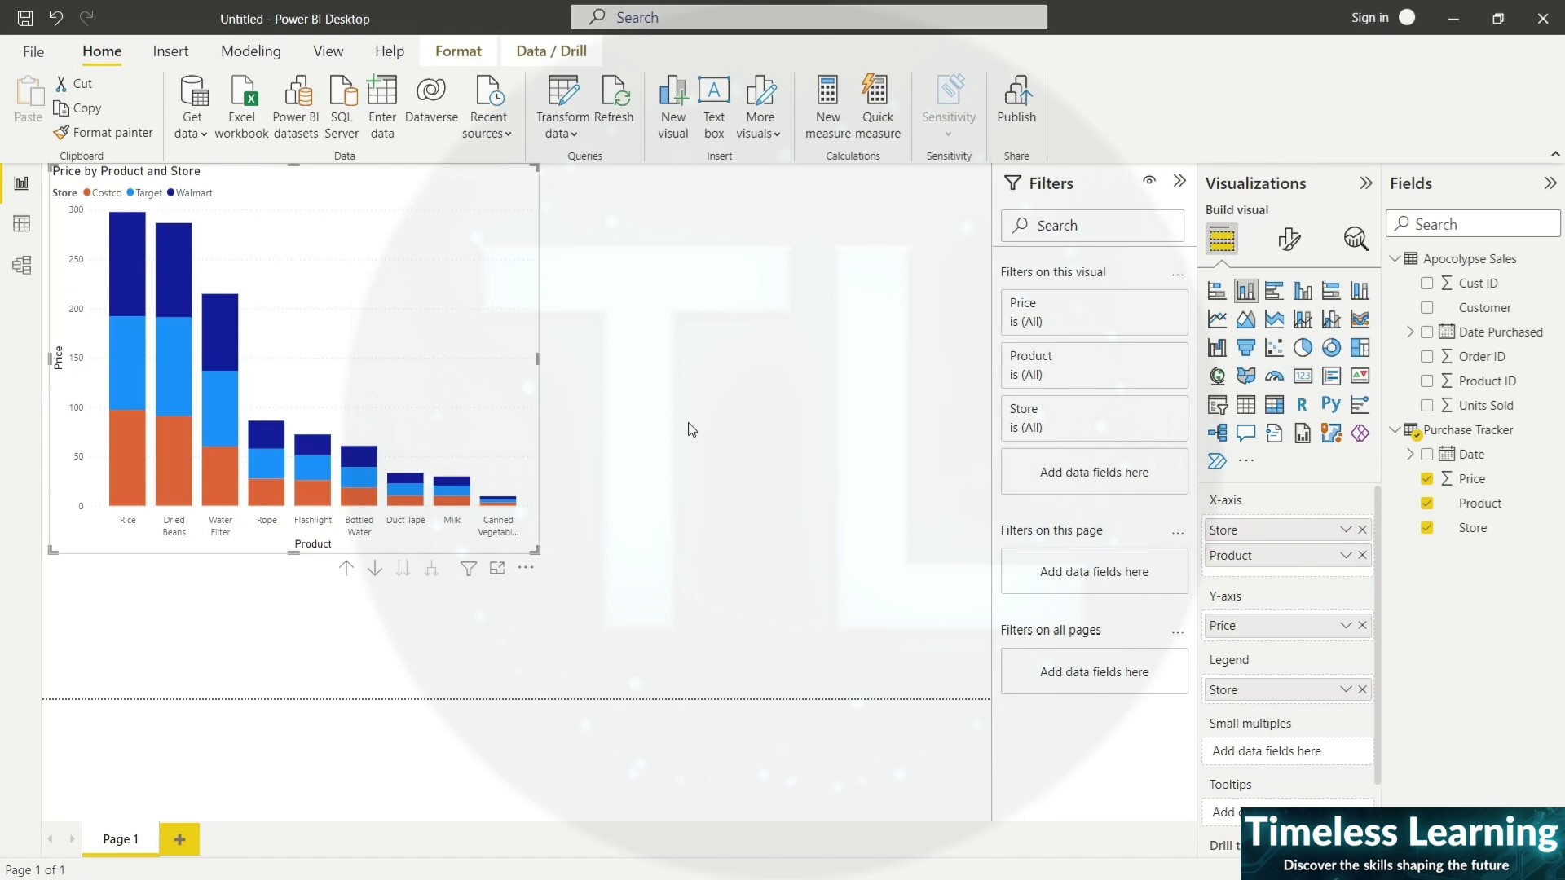
{"action": "left_click", "coordinate": [348, 570]}
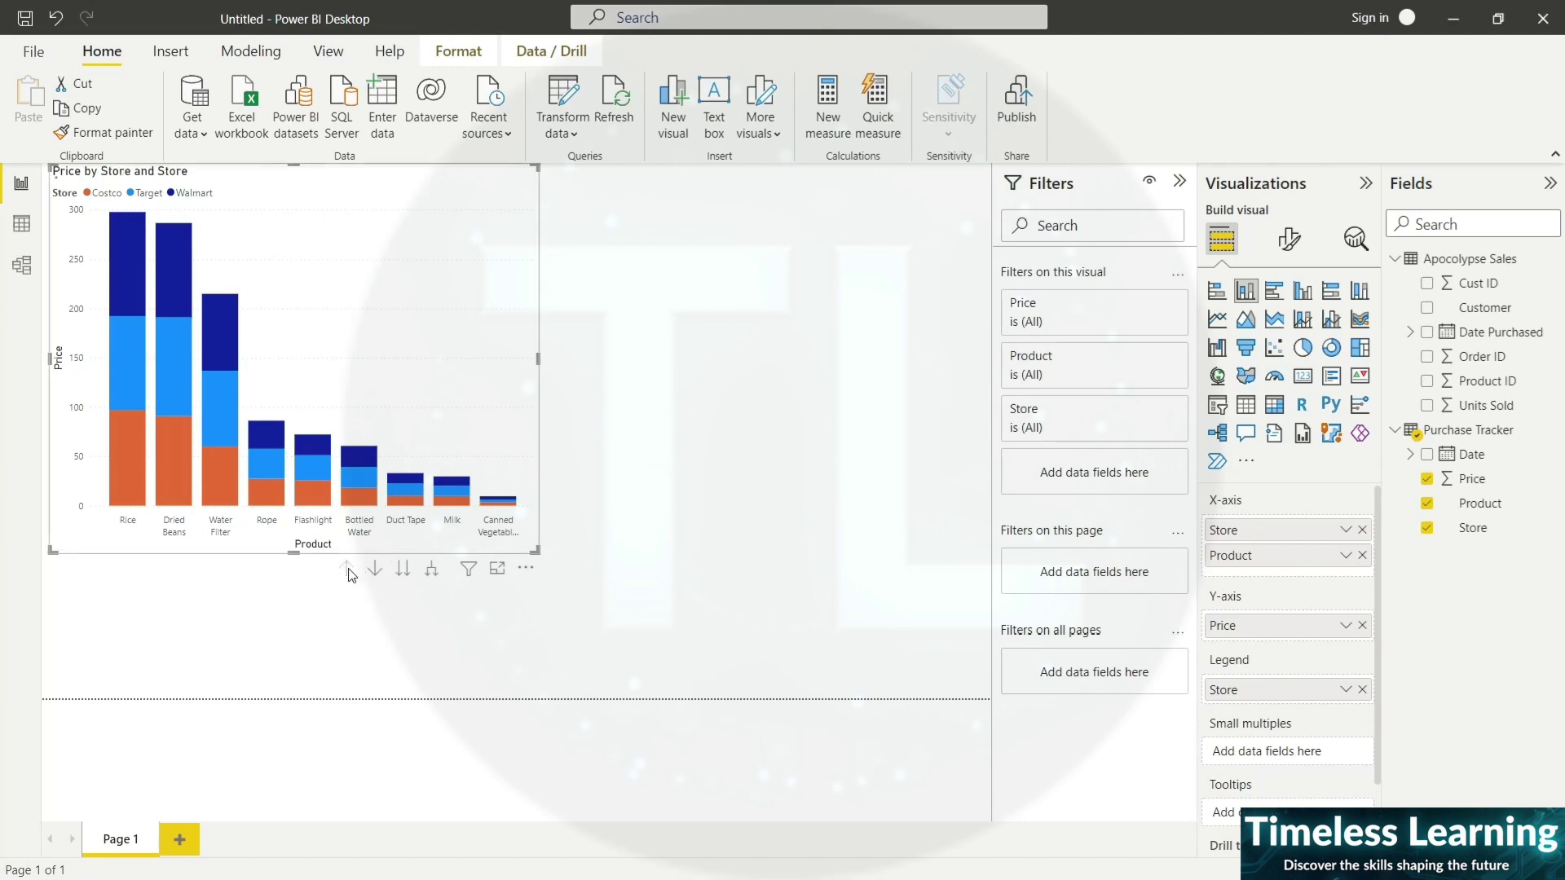
- Expand all down one level to view every store and product combination, and switch to the product-only level
{"action": "left_click", "coordinate": [435, 576]}
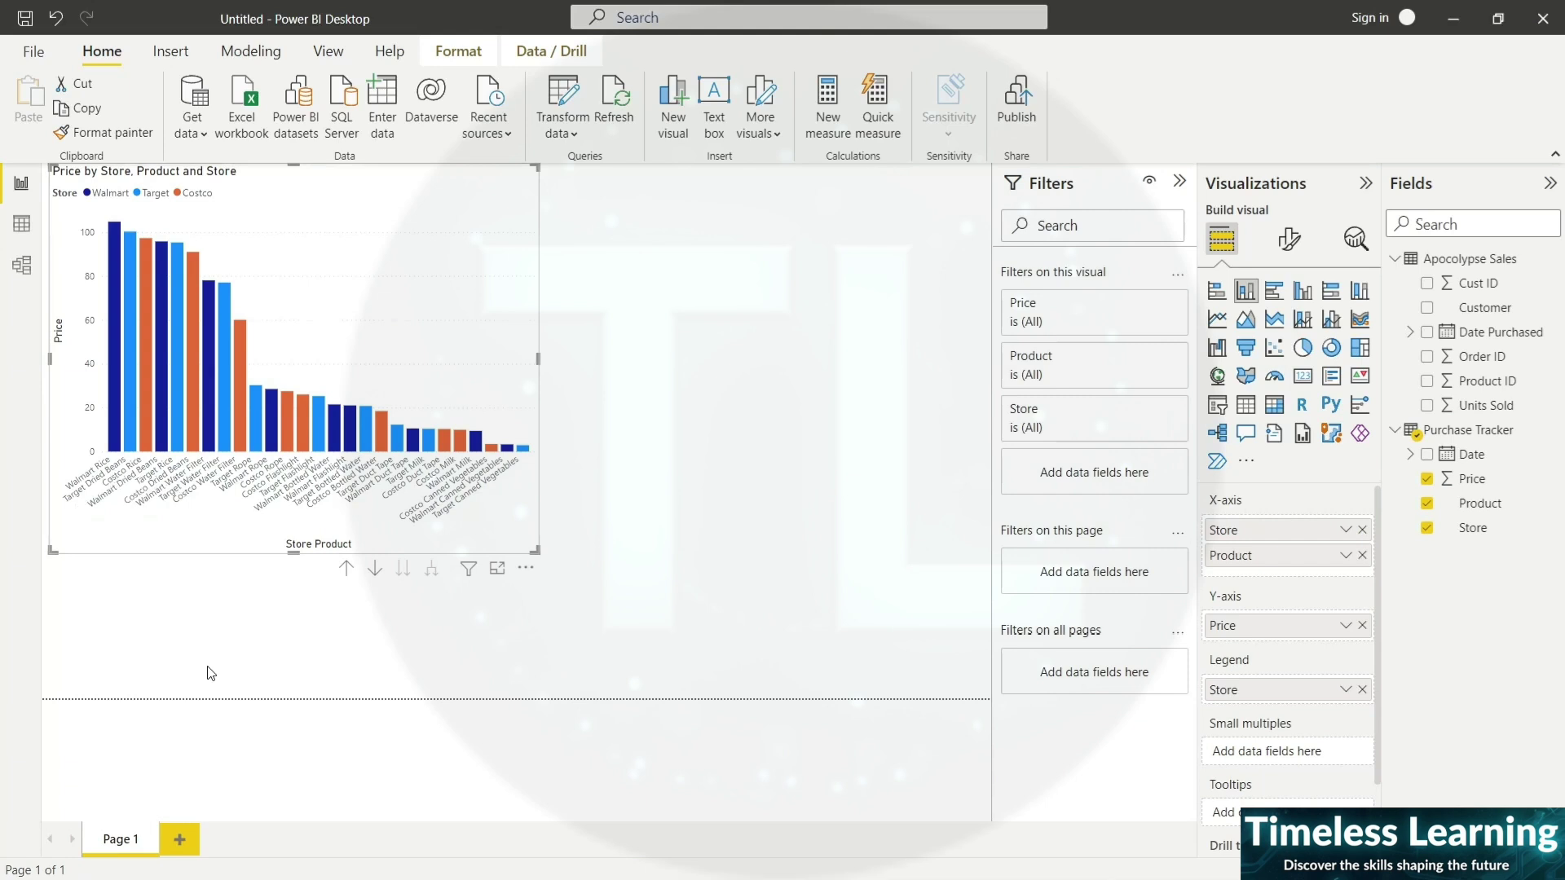
{"action": "left_click", "coordinate": [348, 570]}
{"action": "left_click", "coordinate": [401, 570]}
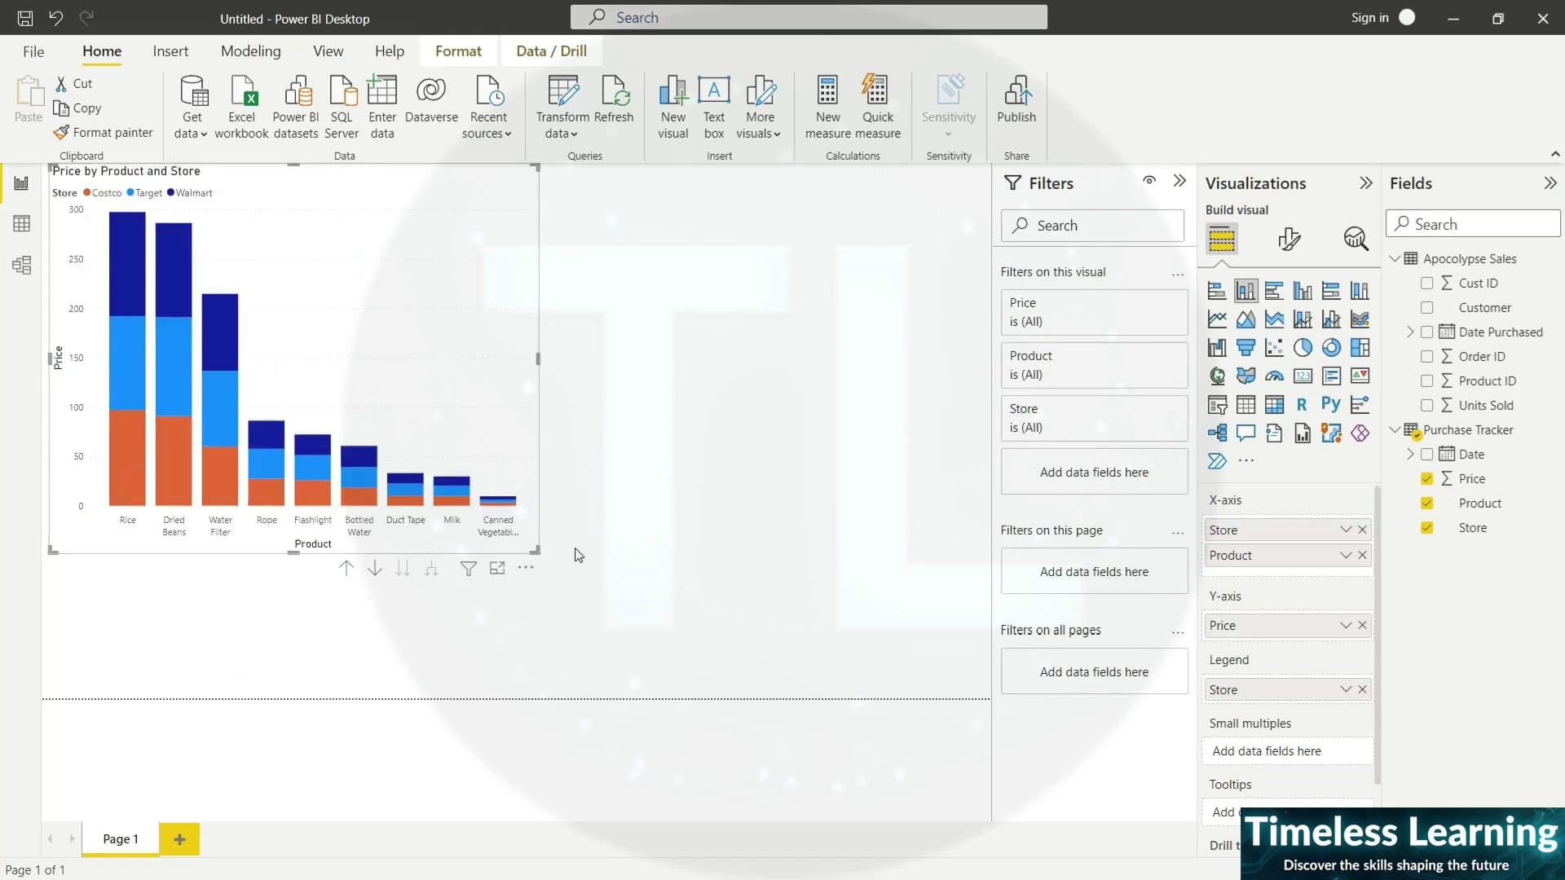
- Shrink the column chart and drill it back up to the store level
{"action": "left_click_drag", "start_coordinate": [535, 552], "coordinate": [405, 414]}
{"action": "left_click", "coordinate": [379, 575]}
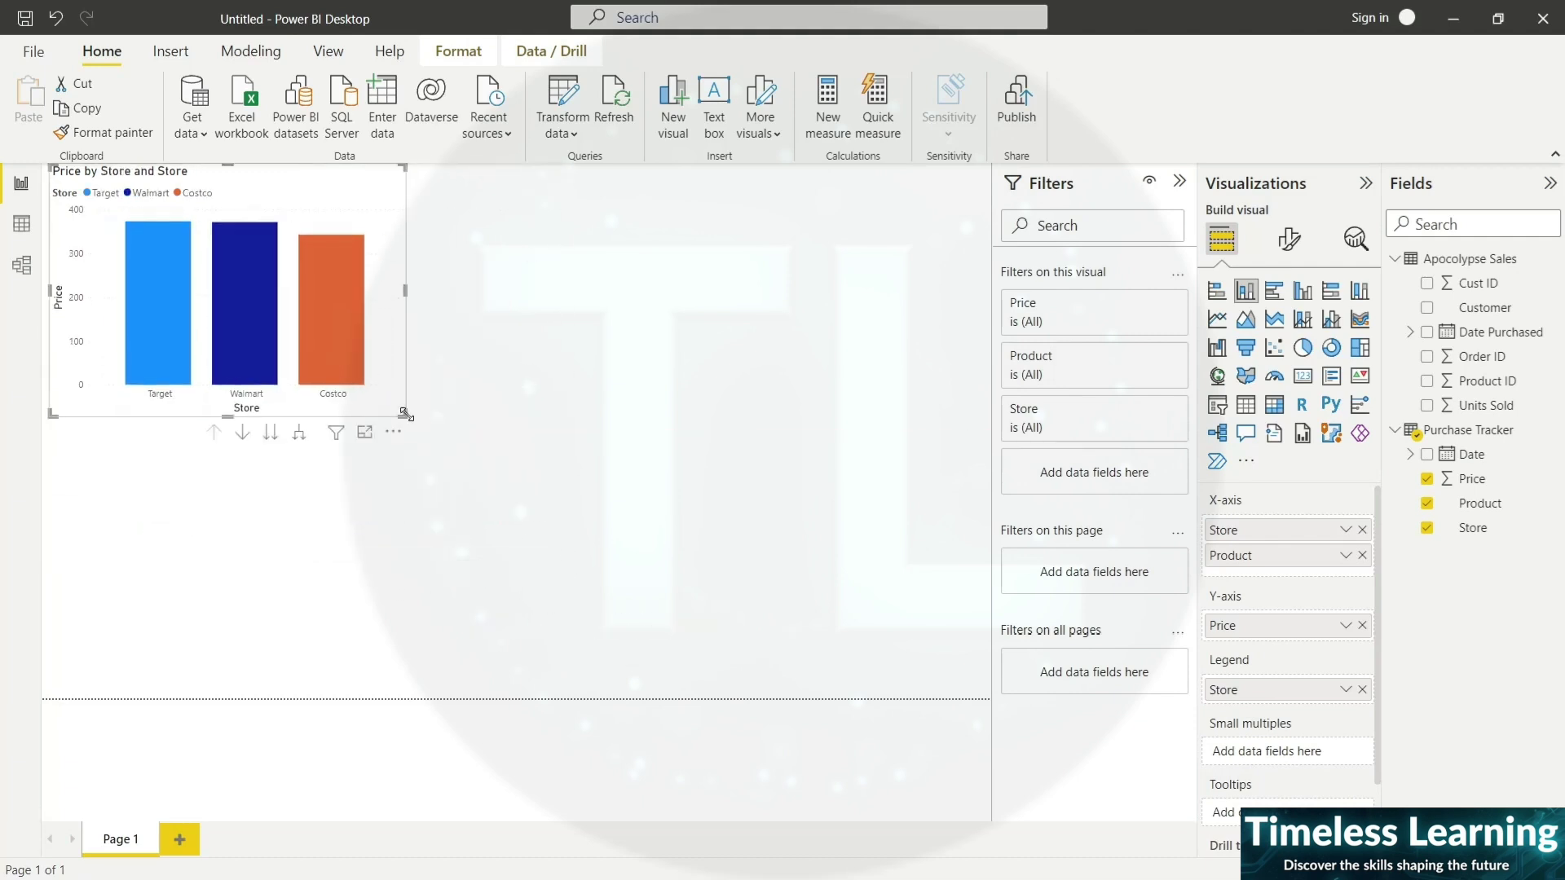
{"action": "left_click", "coordinate": [552, 422]}
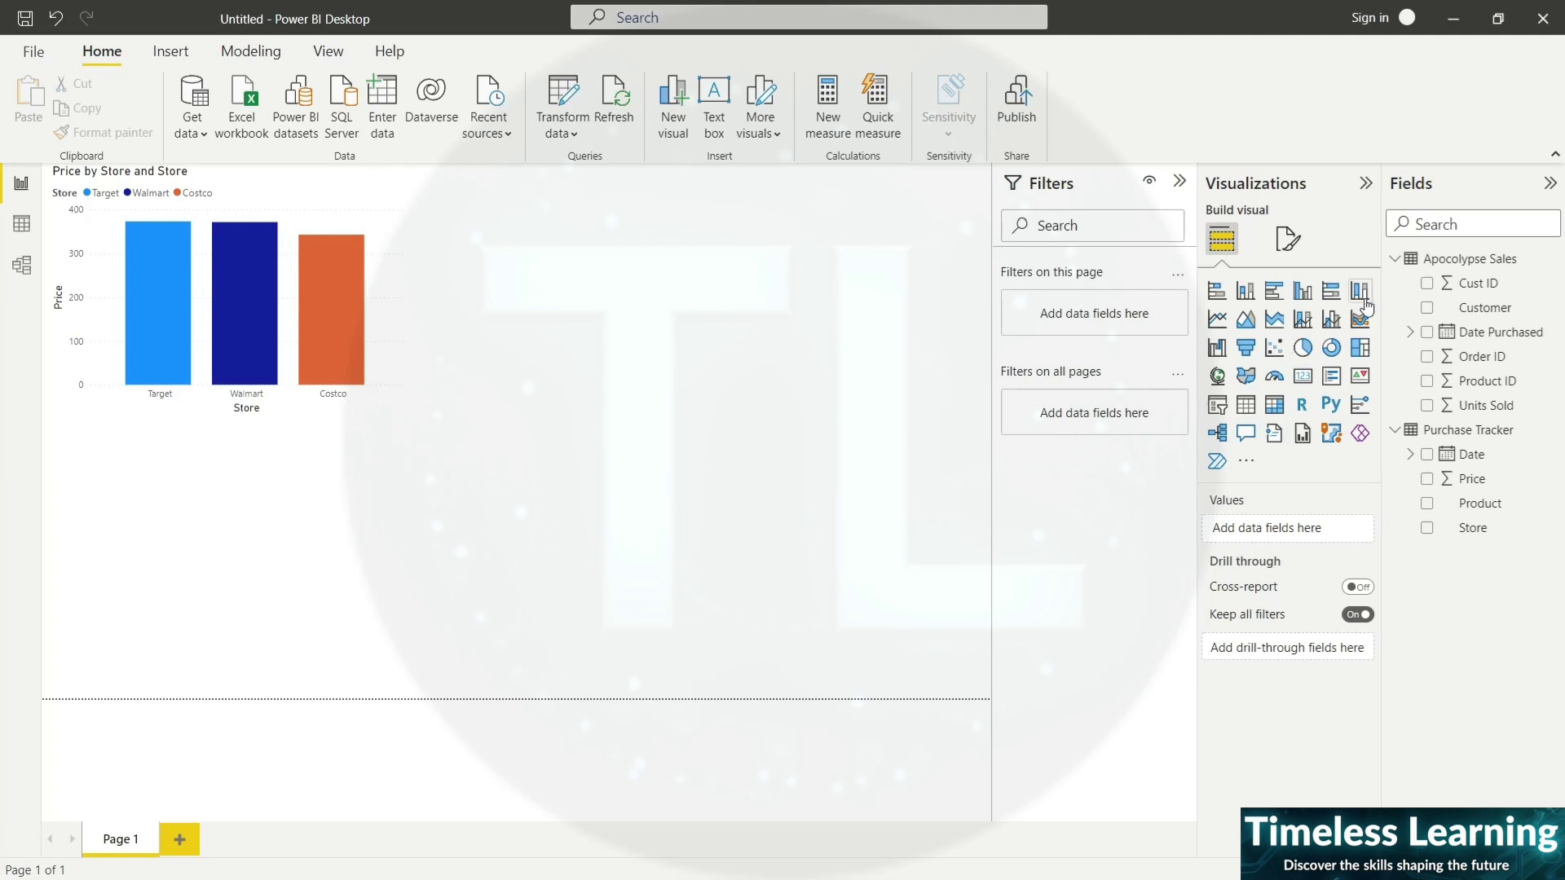
- Create a stacked bar chart of Units Sold by Customer with Customer as legend, and place it enlarged beside the column chart
{"action": "left_click", "coordinate": [1426, 308]}
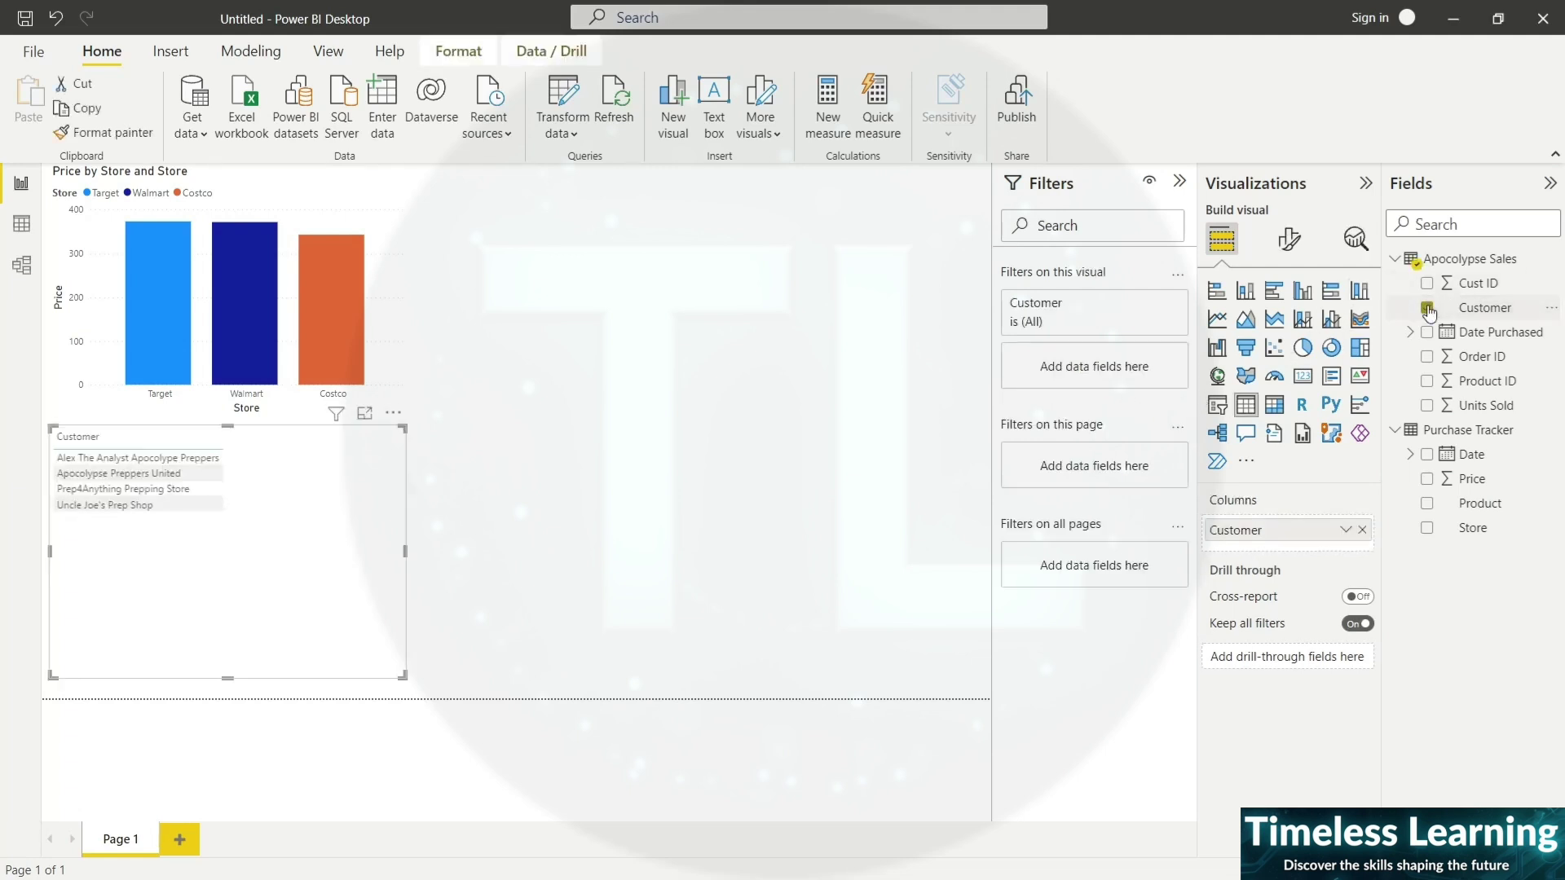
{"action": "left_click", "coordinate": [1217, 291]}
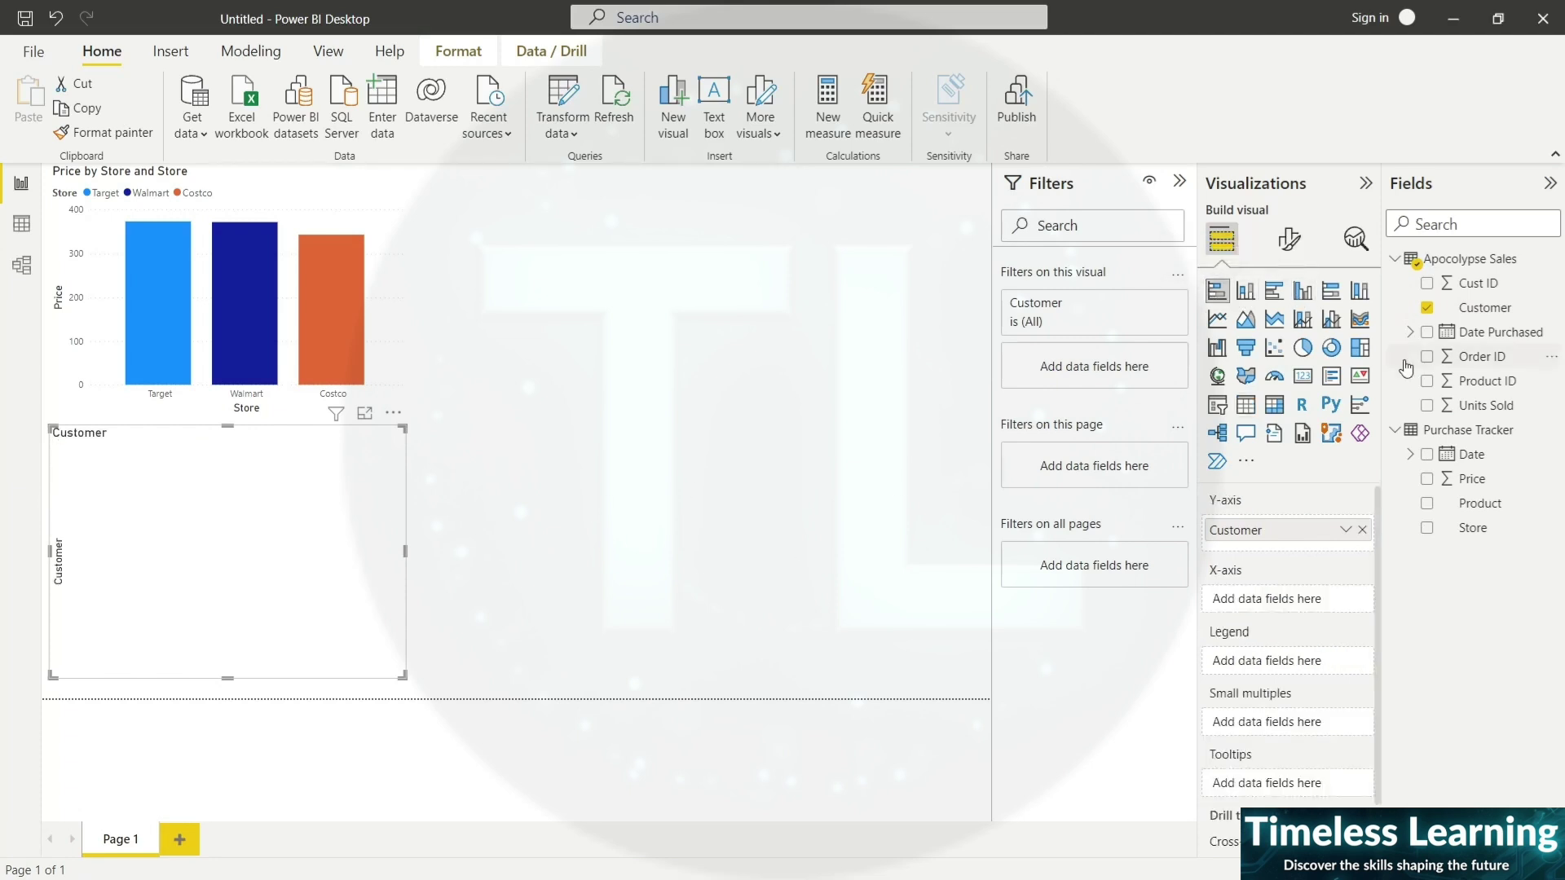
{"action": "left_click", "coordinate": [1426, 406]}
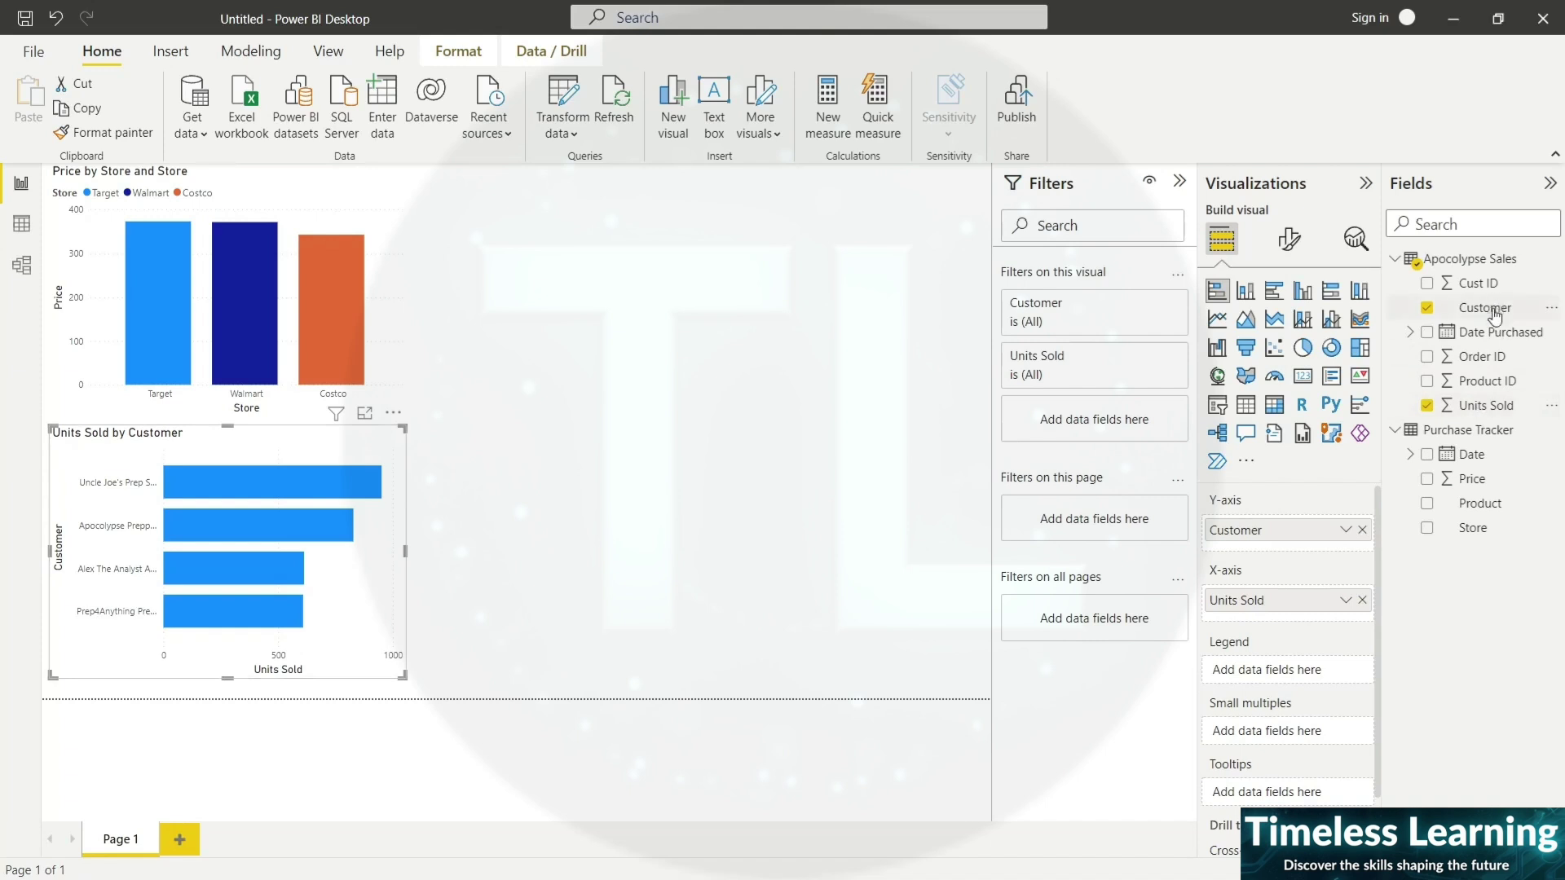
{"action": "left_click_drag", "start_coordinate": [1485, 307], "coordinate": [1301, 685]}
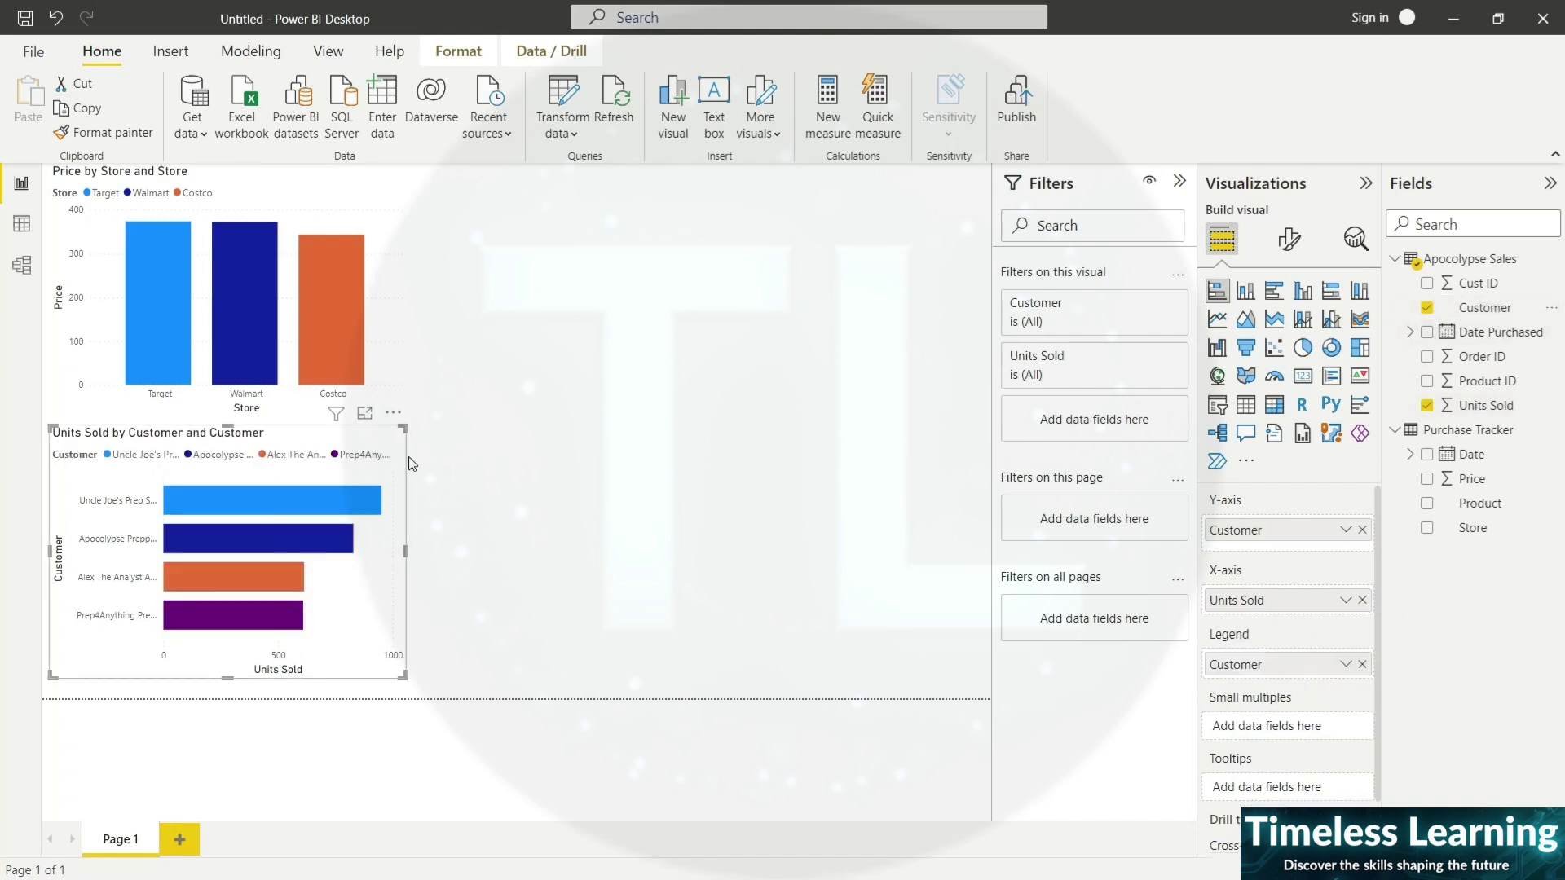
{"action": "left_click_drag", "start_coordinate": [376, 440], "coordinate": [734, 255]}
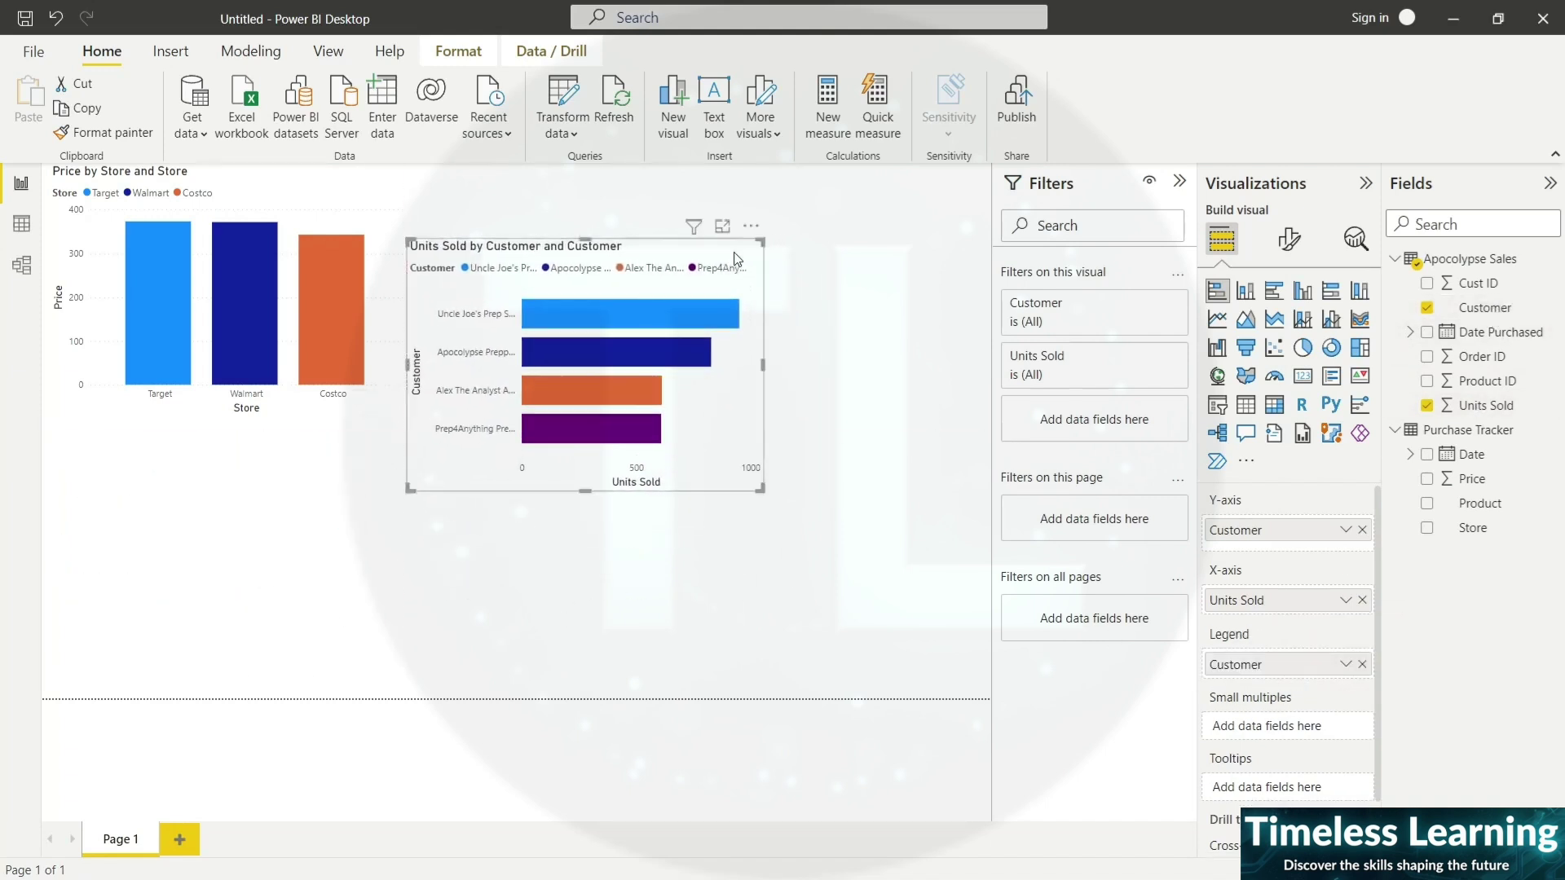
{"action": "left_click_drag", "start_coordinate": [760, 489], "coordinate": [979, 611]}
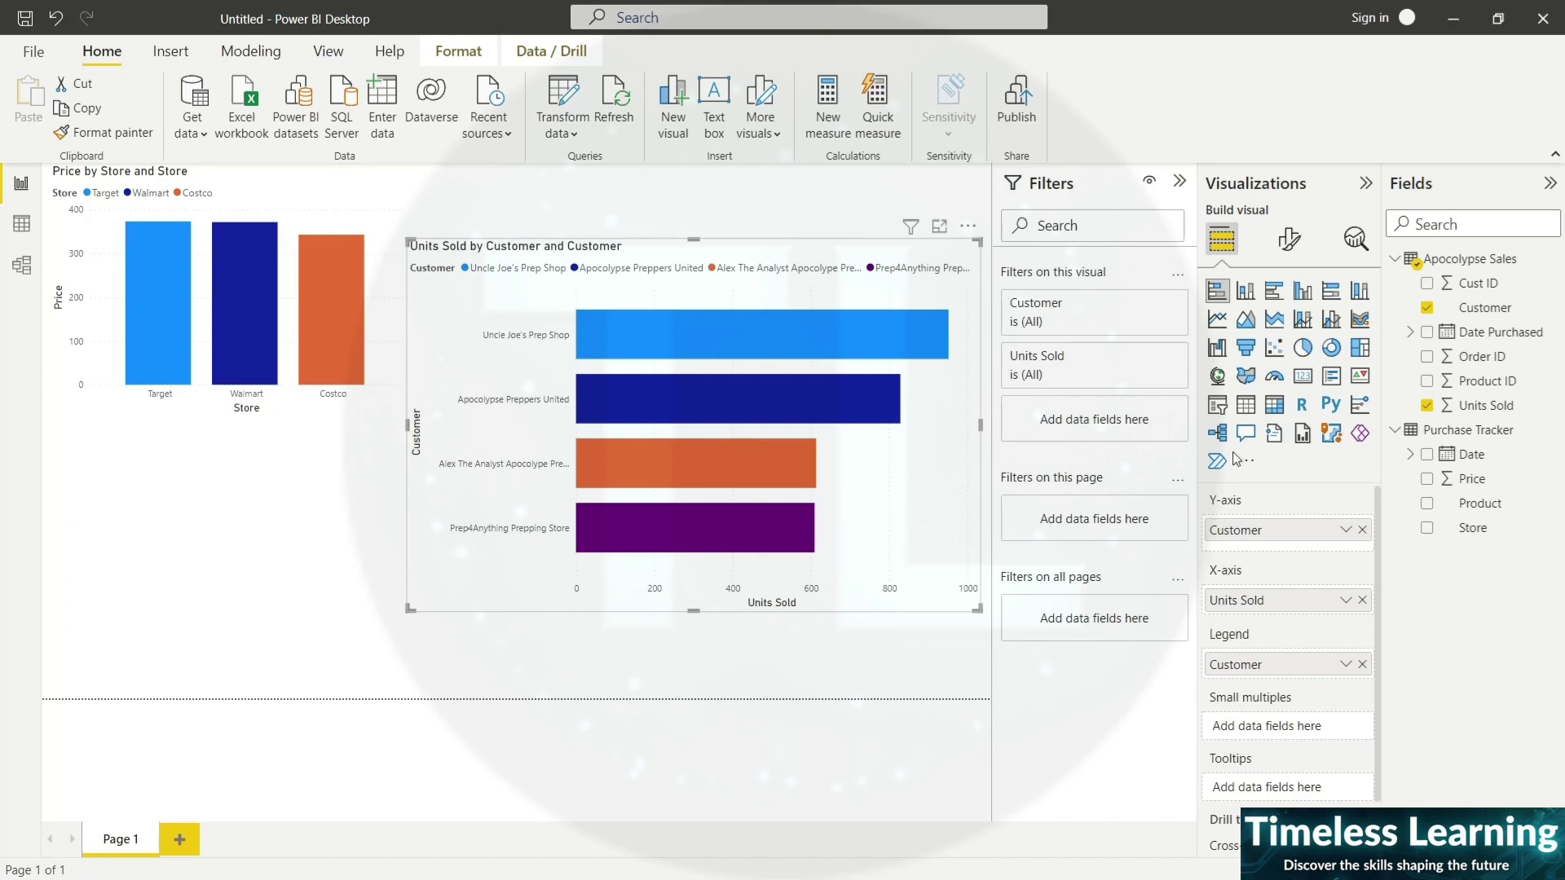
- Add Order ID below Customer on the bar chart's Y-axis
{"action": "left_click_drag", "start_coordinate": [1485, 361], "coordinate": [1285, 548]}
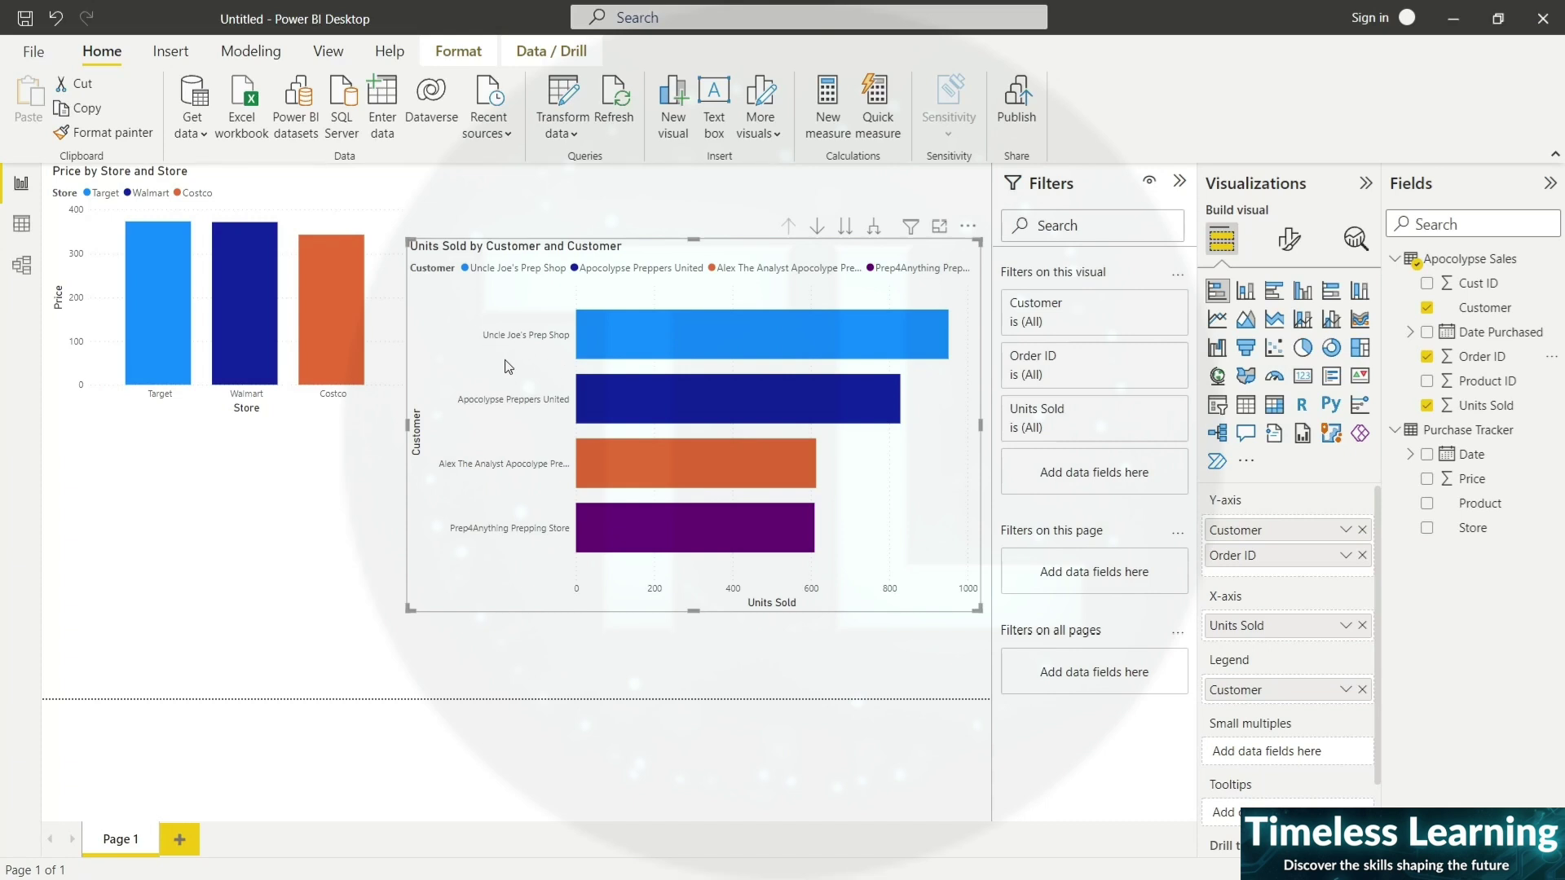
- Turn on drill-down mode for the bar chart, drill into Uncle Joe's Prep Shop to view its orders, and return to the customer level
{"action": "left_click", "coordinate": [817, 227]}
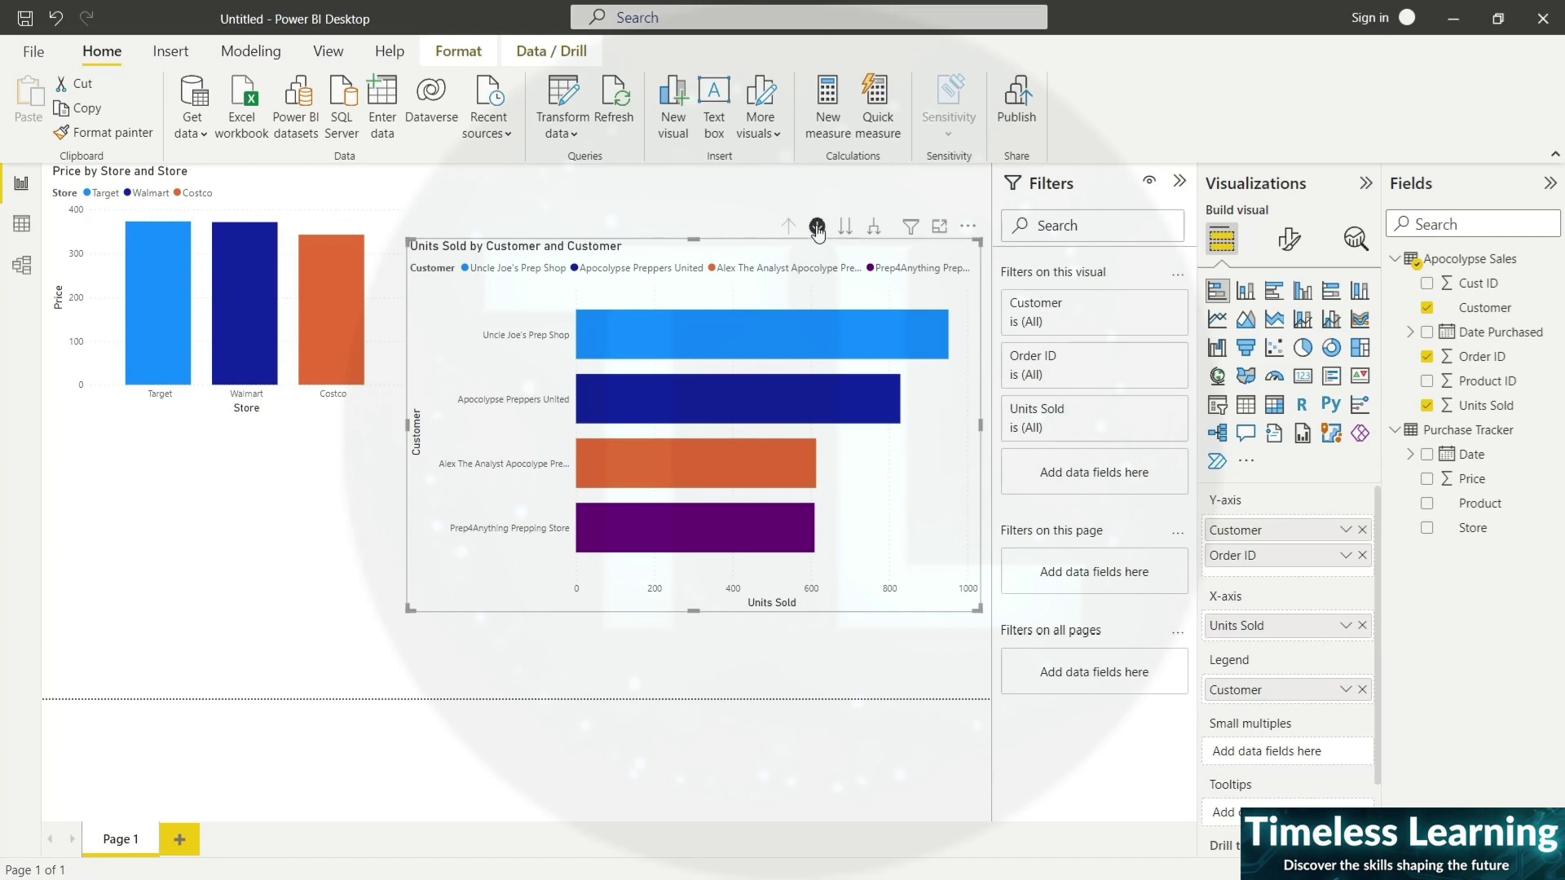
{"action": "left_click", "coordinate": [687, 332]}
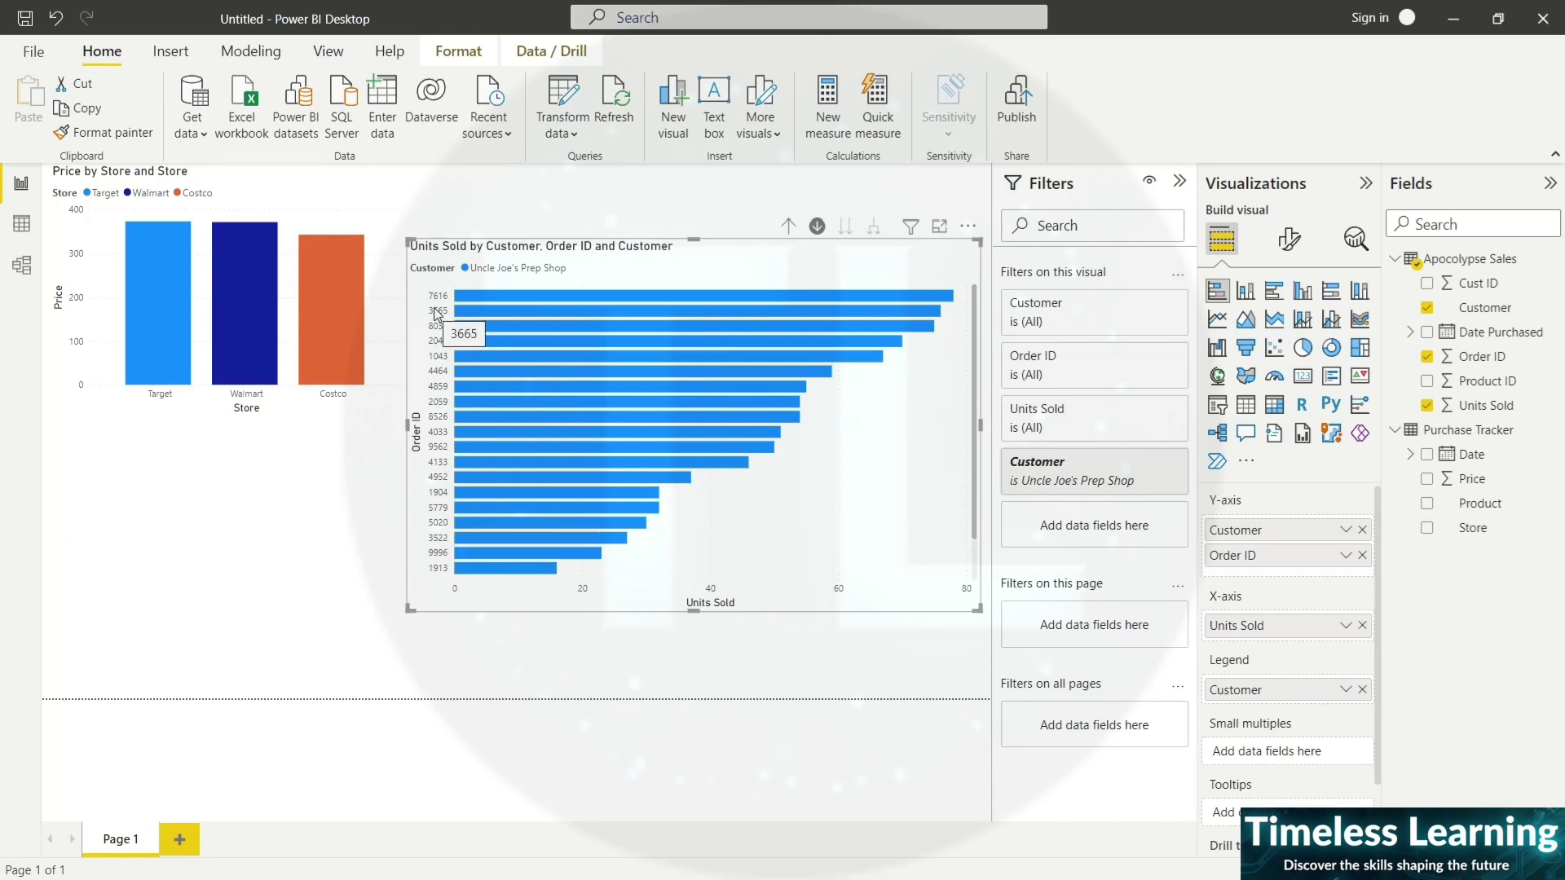
{"action": "left_click", "coordinate": [788, 228]}
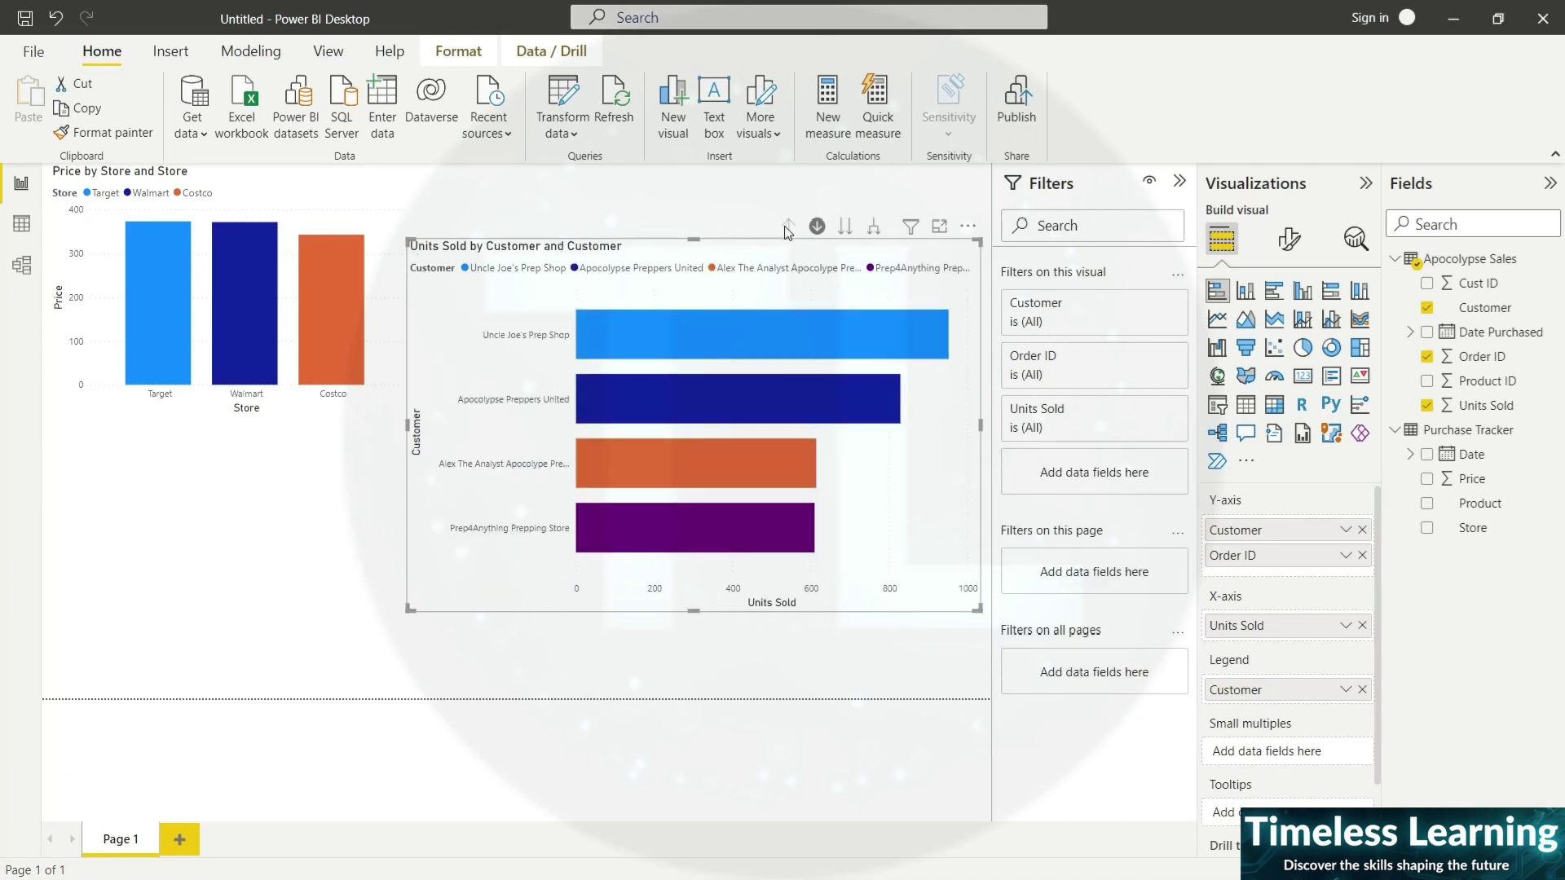
- View the bar chart by Order ID alone and expanded to customer and order combinations, drilling back up to the customer level each time
{"action": "left_click", "coordinate": [846, 229]}
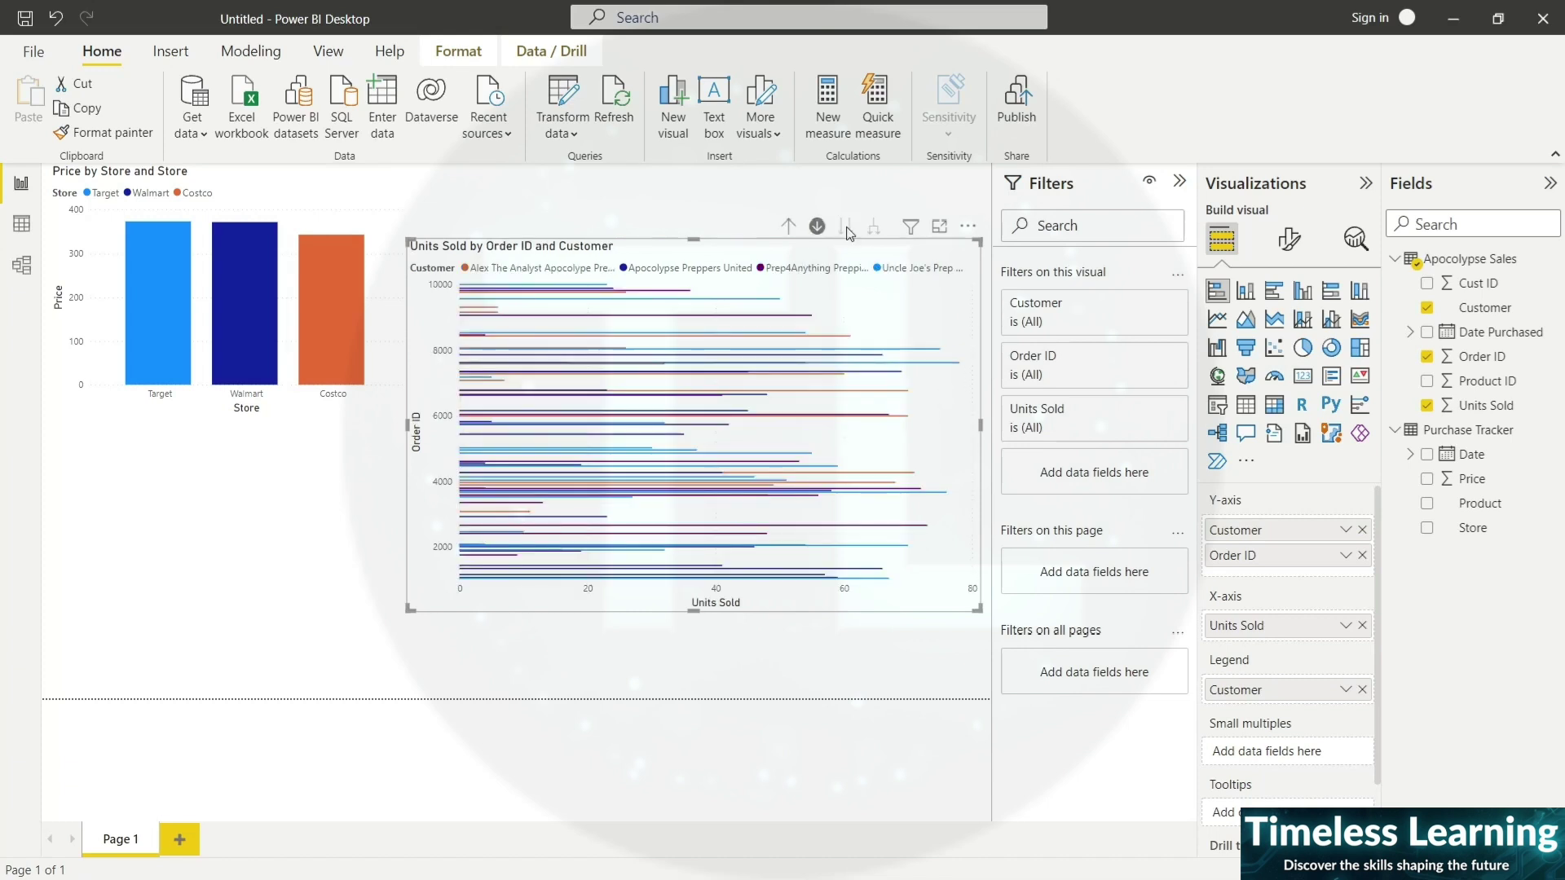
{"action": "left_click", "coordinate": [787, 232]}
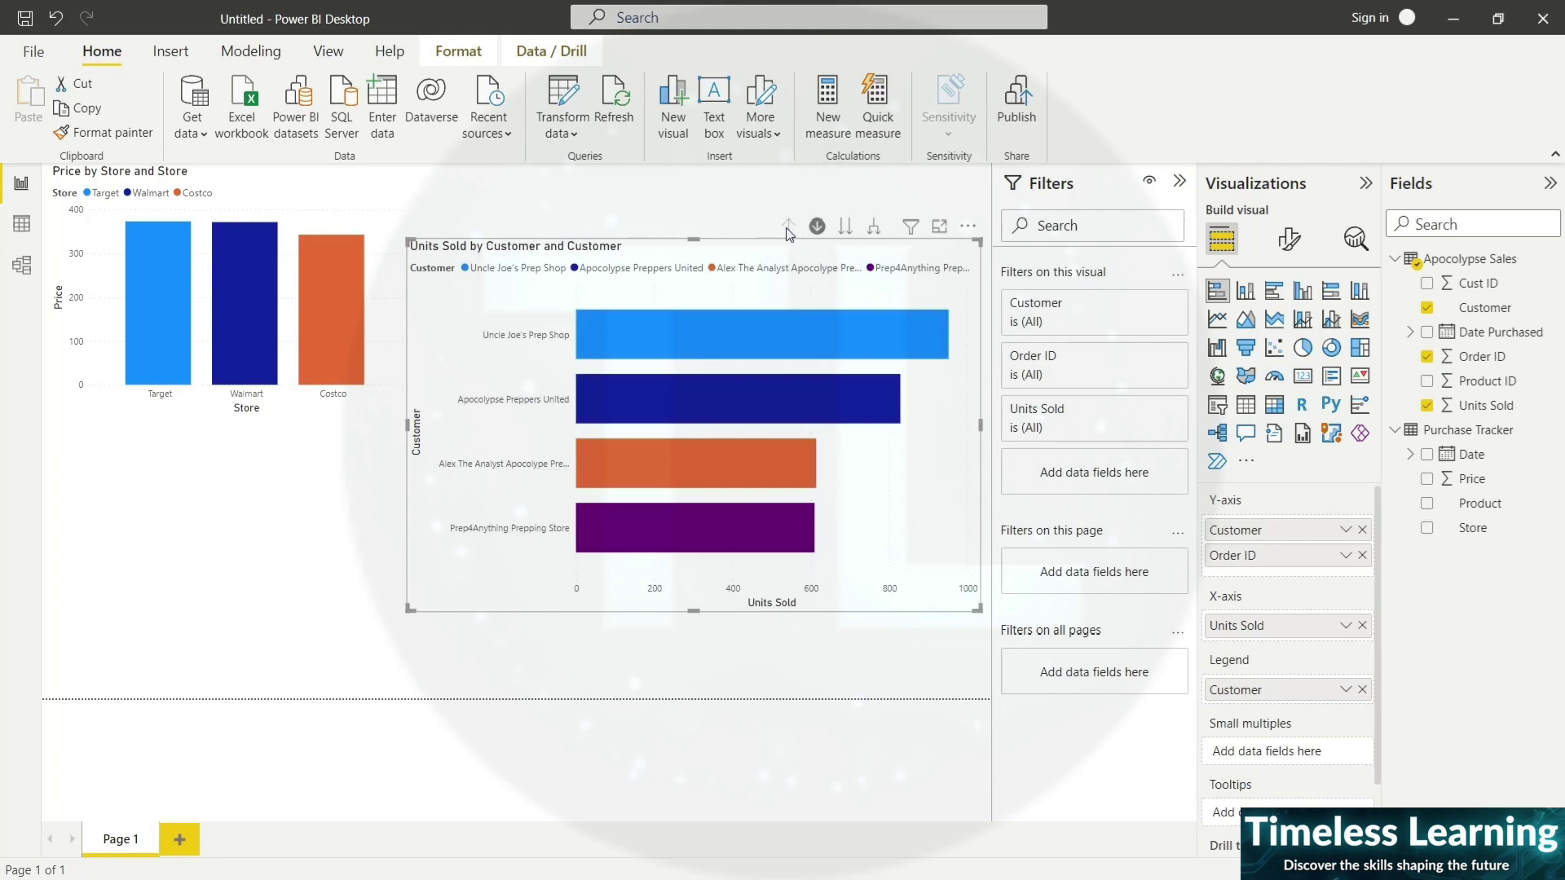
{"action": "left_click", "coordinate": [874, 229]}
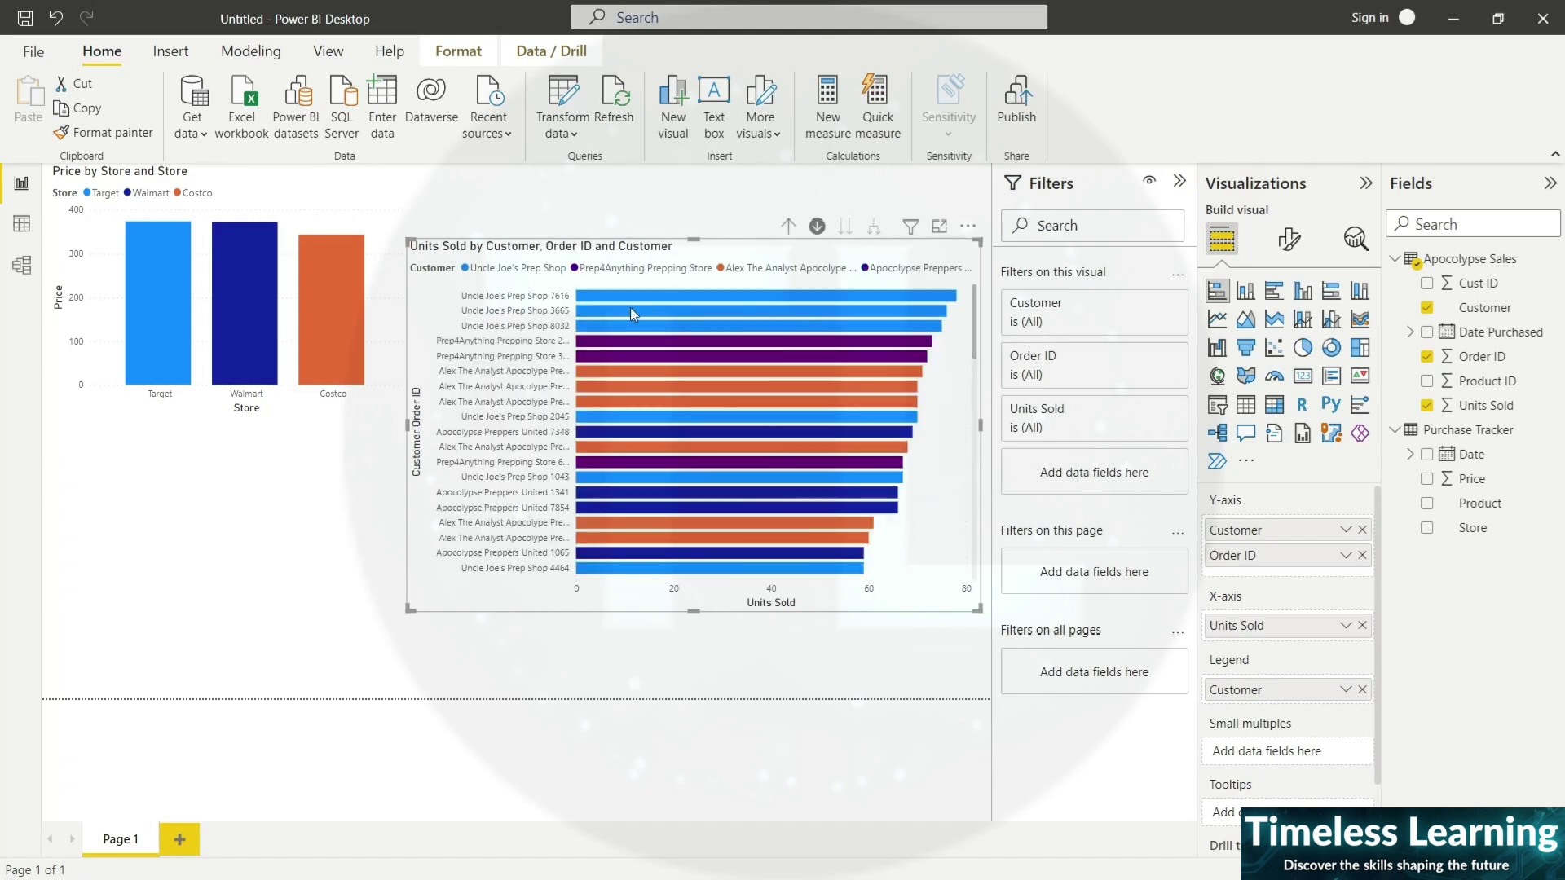
{"action": "left_click", "coordinate": [788, 231]}
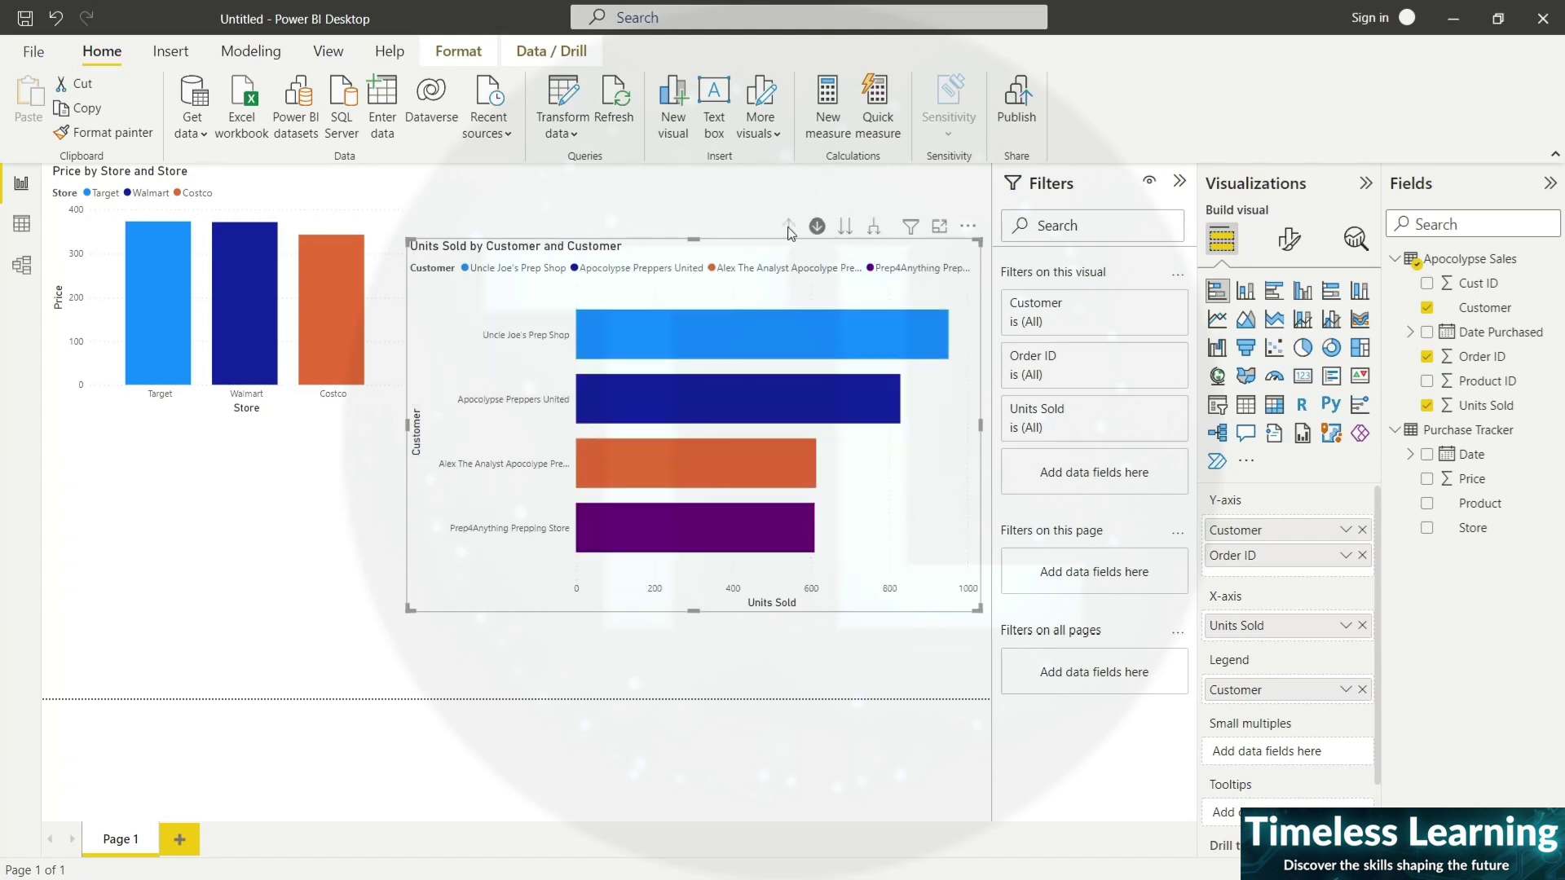